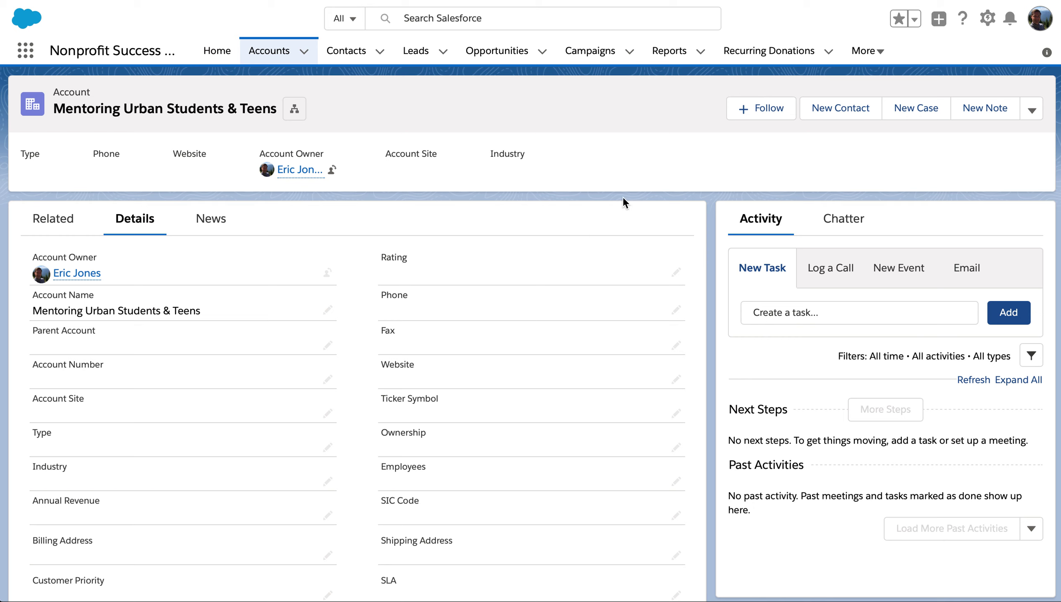
Step: Open the list of record types for the Account object in Setup's Object Manager
{"action": "left_click", "coordinate": [980, 23]}
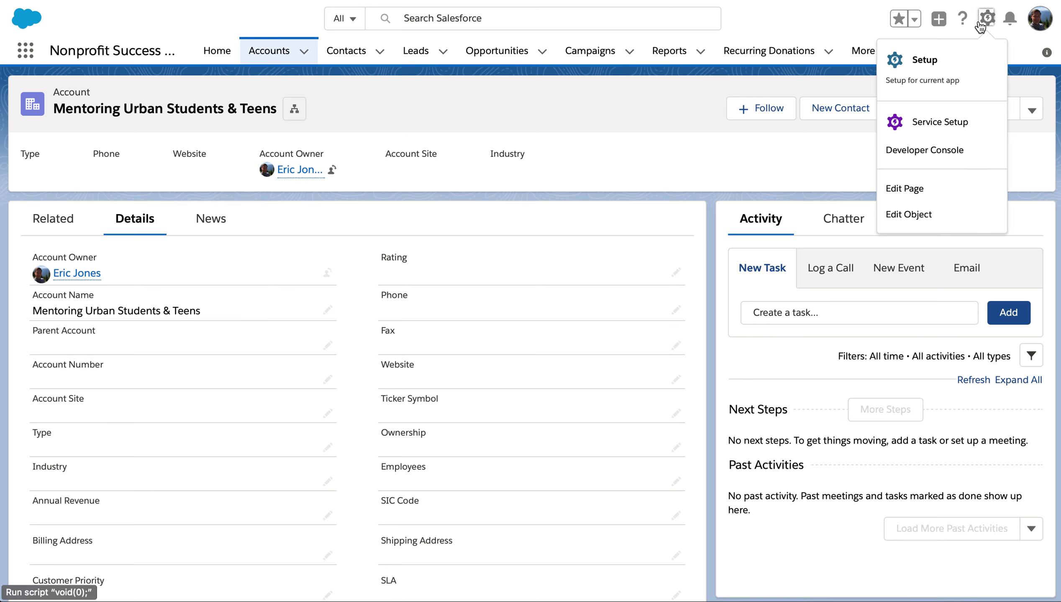
{"action": "left_click", "coordinate": [914, 66]}
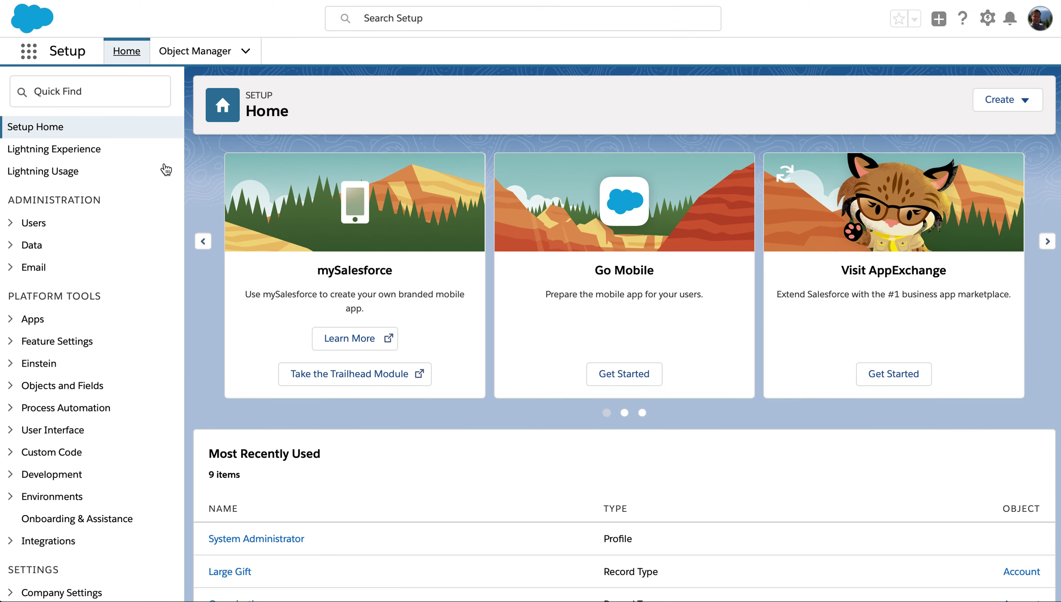
{"action": "scroll", "coordinate": [83, 396], "scroll_direction": "down", "scroll_amount": 1}
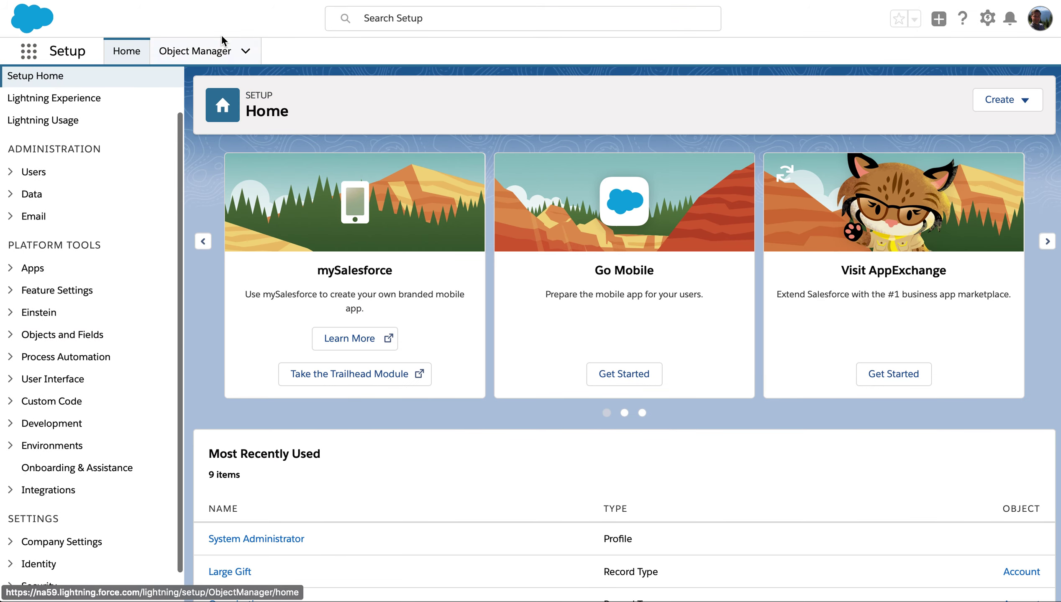
{"action": "left_click", "coordinate": [195, 51]}
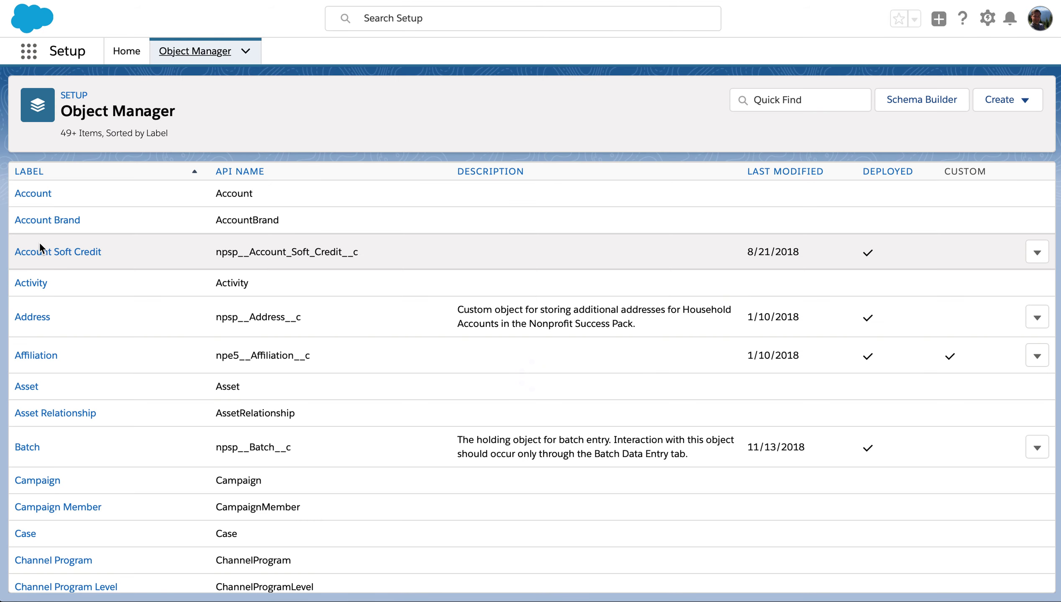
{"action": "left_click", "coordinate": [37, 198]}
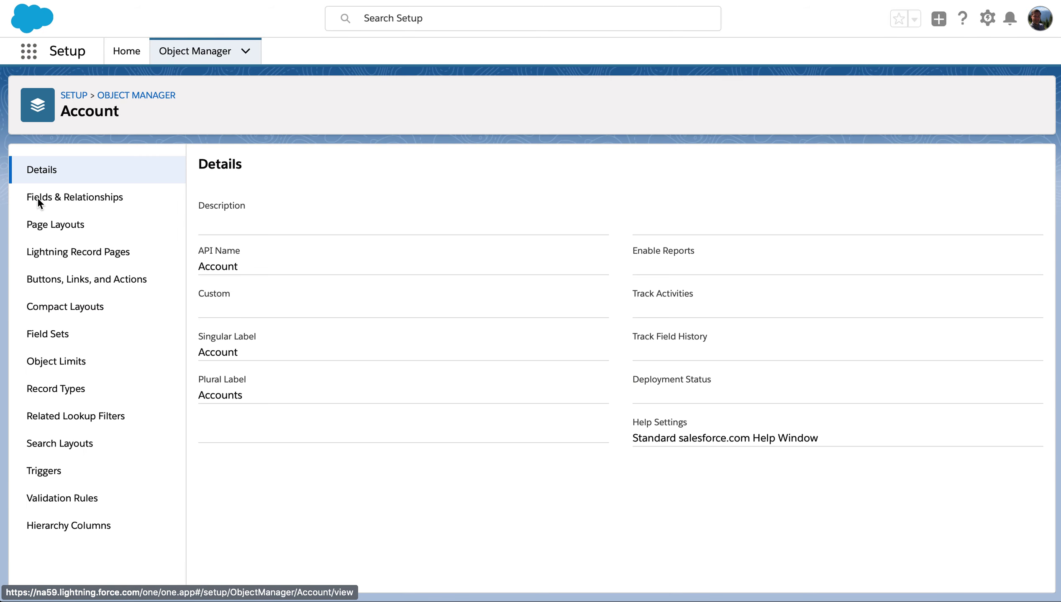
{"action": "left_click", "coordinate": [58, 390]}
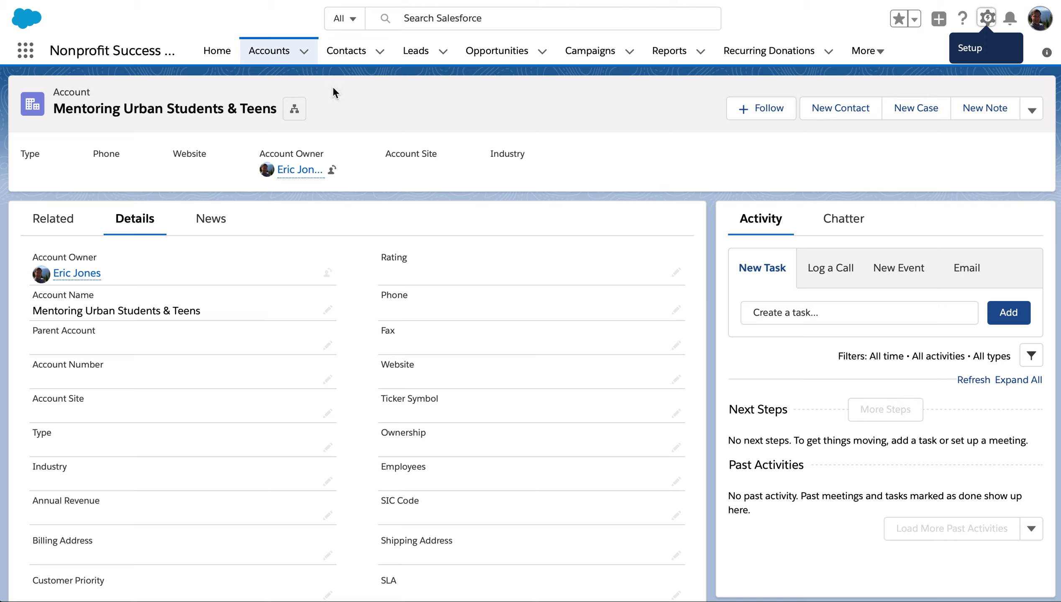
Step: Start a new account from the account record page to check the offered record type, then close the form without saving
{"action": "left_click", "coordinate": [301, 57]}
{"action": "left_click", "coordinate": [278, 81]}
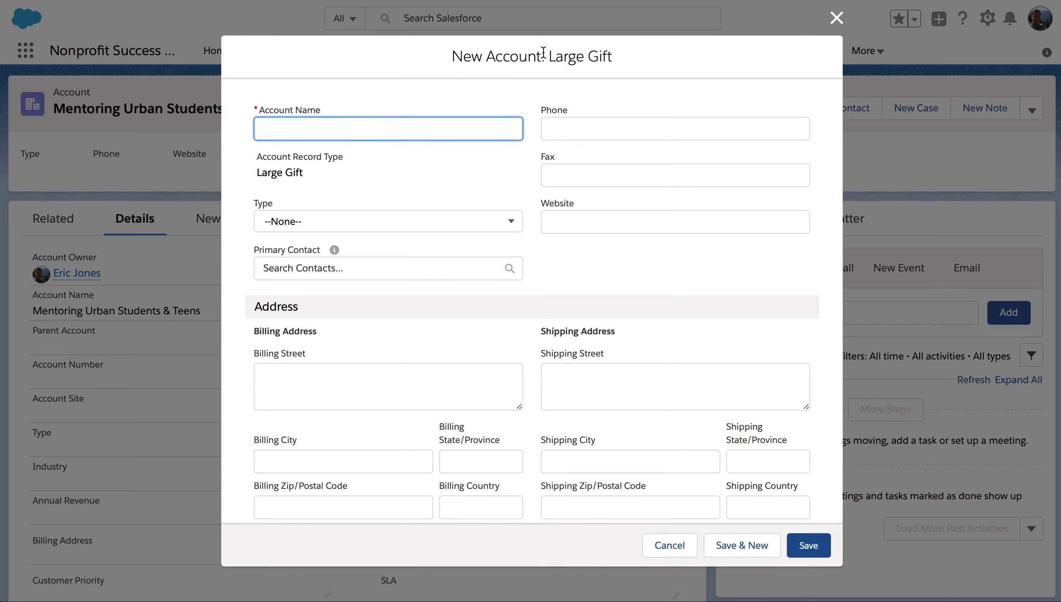
{"action": "left_click", "coordinate": [837, 17]}
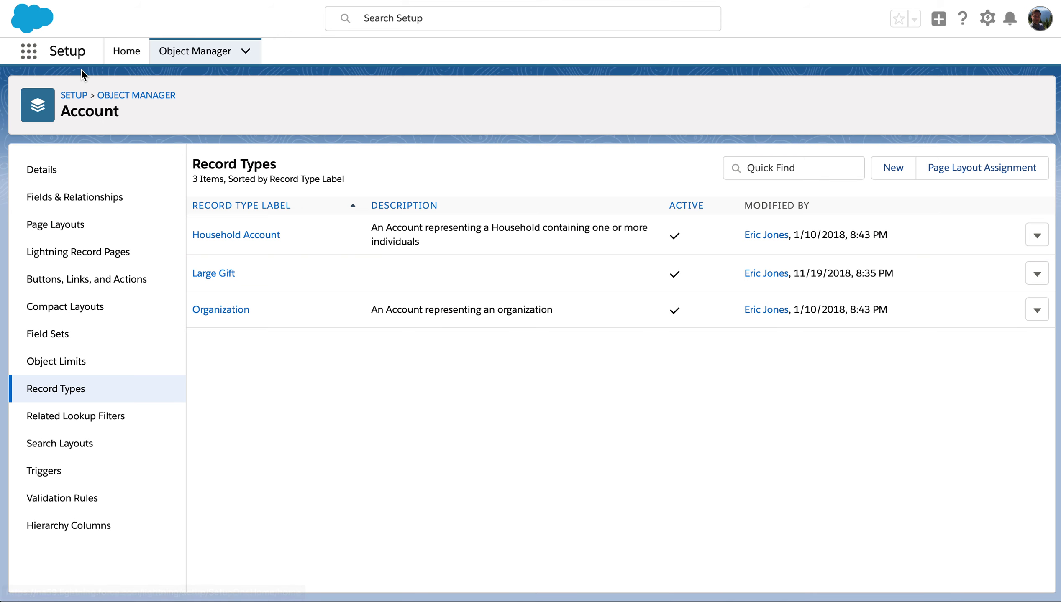
Step: Open the System Administrator profile from the user profiles list in Setup
{"action": "left_click", "coordinate": [128, 57]}
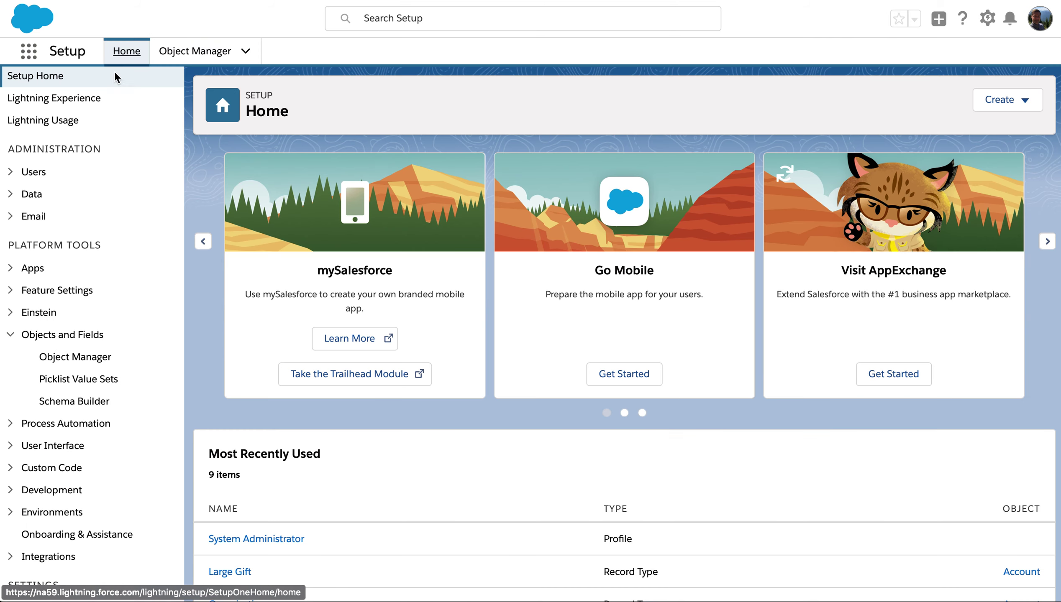
{"action": "left_click", "coordinate": [10, 172]}
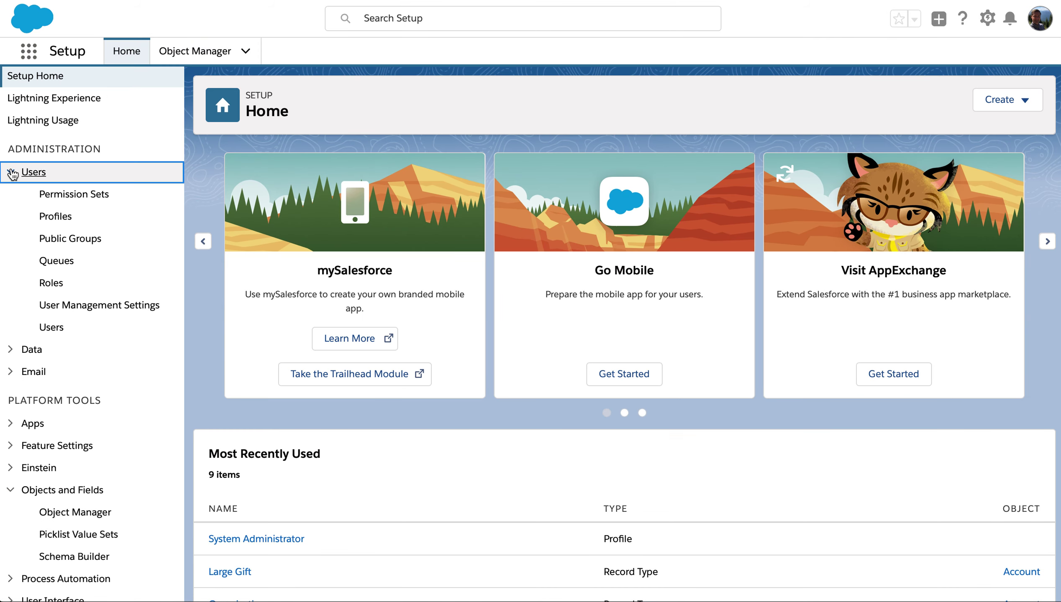
{"action": "left_click", "coordinate": [56, 225]}
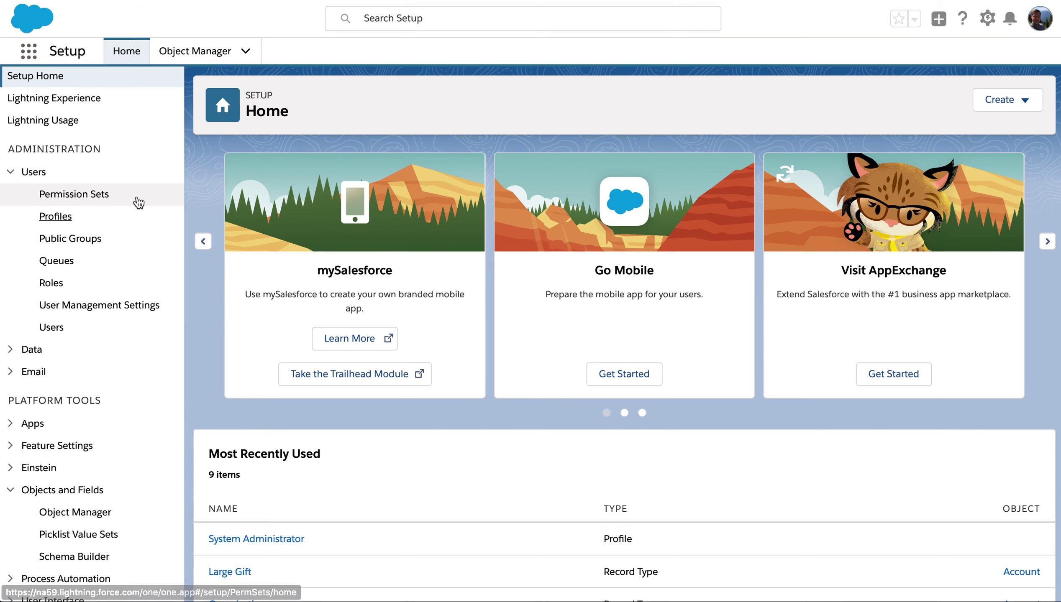
{"action": "left_click", "coordinate": [48, 216]}
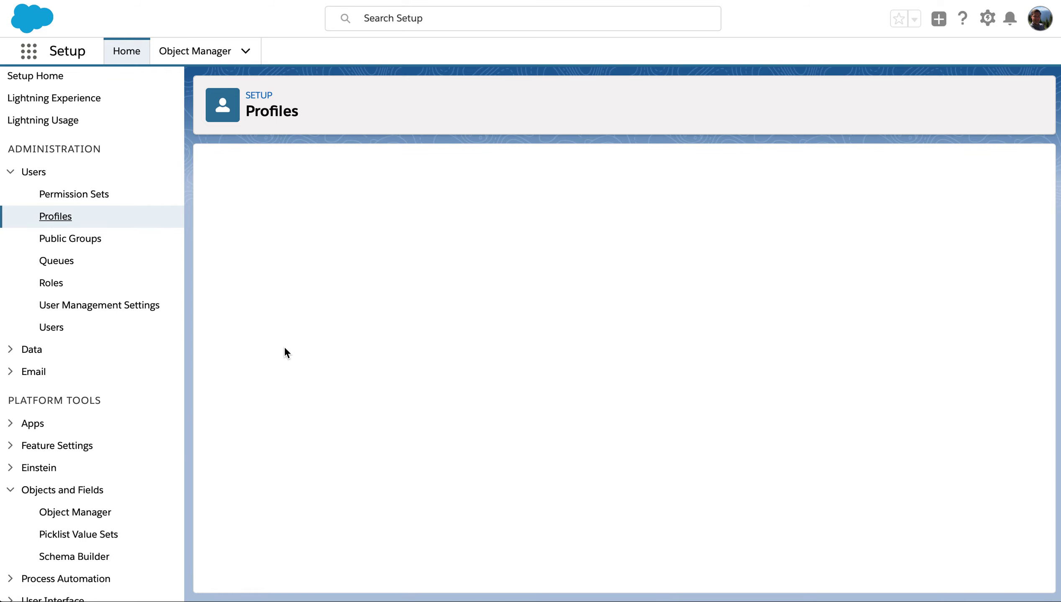
{"action": "scroll", "coordinate": [284, 346], "scroll_direction": "down", "scroll_amount": 5}
{"action": "scroll", "coordinate": [284, 347], "scroll_direction": "down", "scroll_amount": 2}
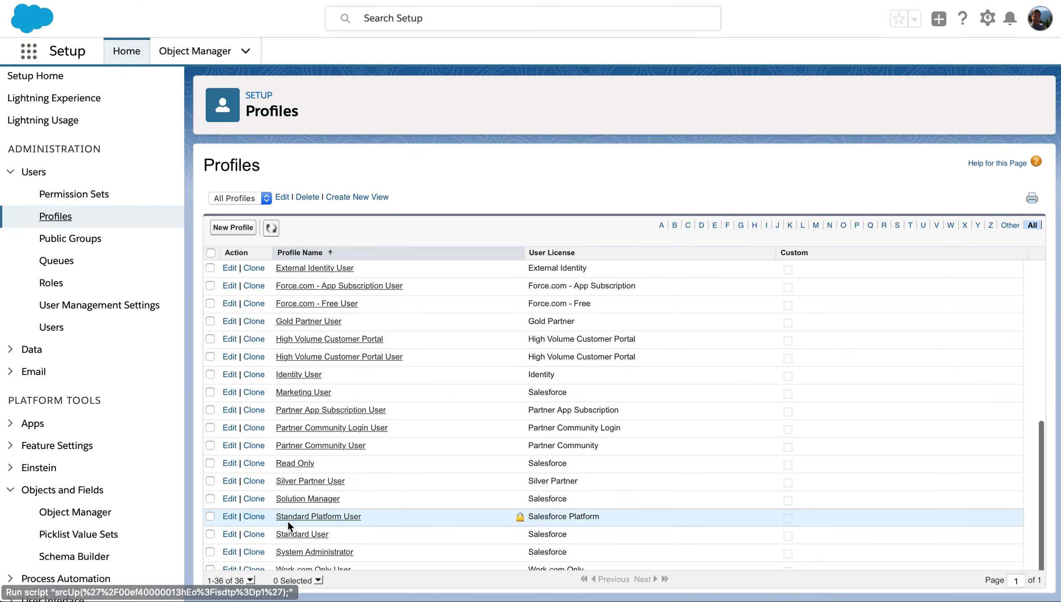
{"action": "left_click", "coordinate": [298, 553]}
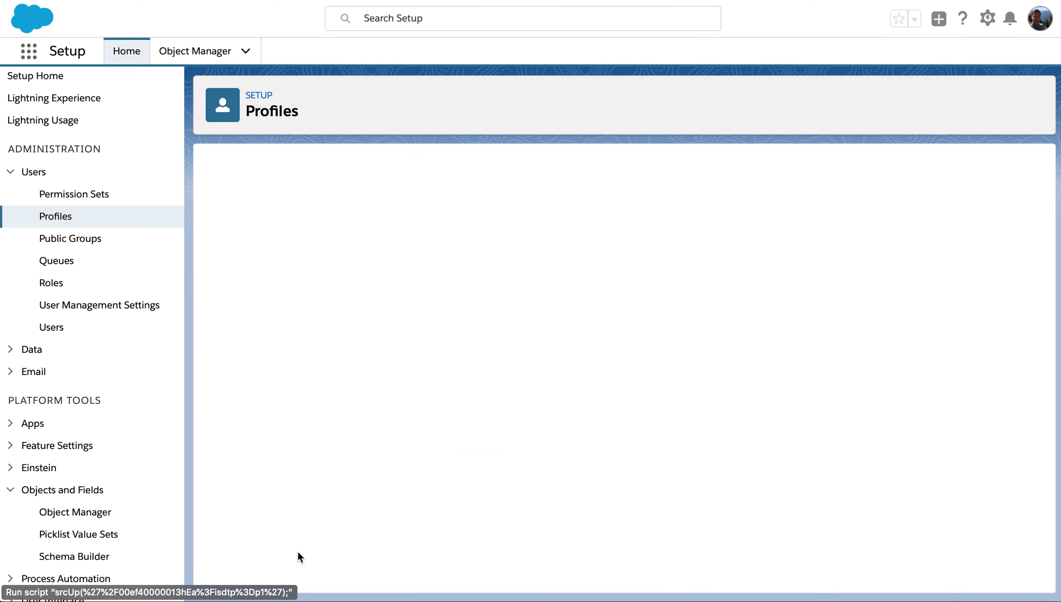
Step: Open the Accounts entry of the profile's Record Type Settings for editing
{"action": "scroll", "coordinate": [351, 351], "scroll_direction": "down", "scroll_amount": 10}
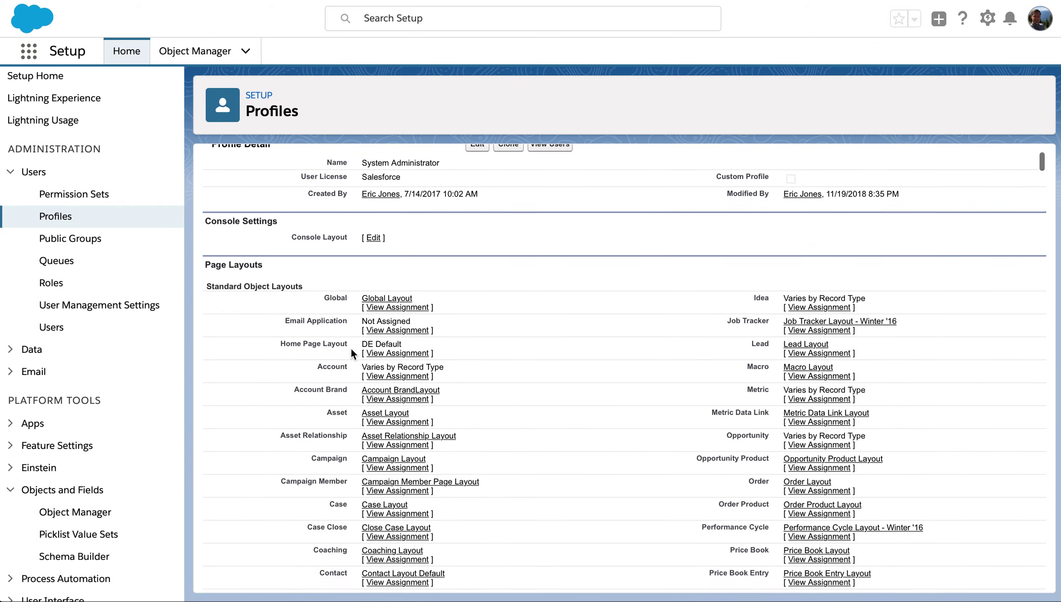
{"action": "scroll", "coordinate": [352, 351], "scroll_direction": "down", "scroll_amount": 15}
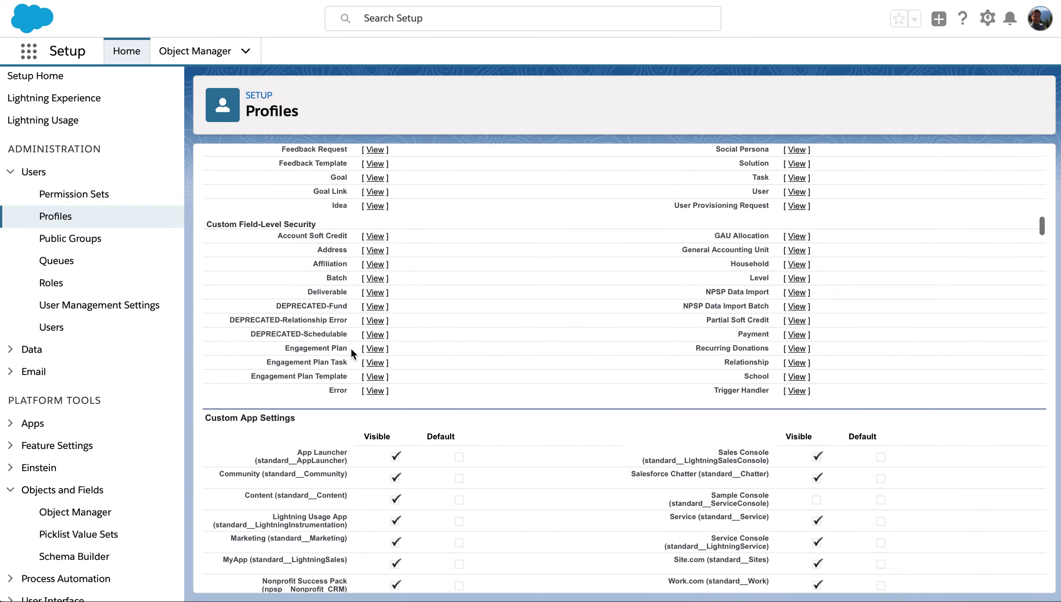
{"action": "scroll", "coordinate": [352, 354], "scroll_direction": "down", "scroll_amount": 15}
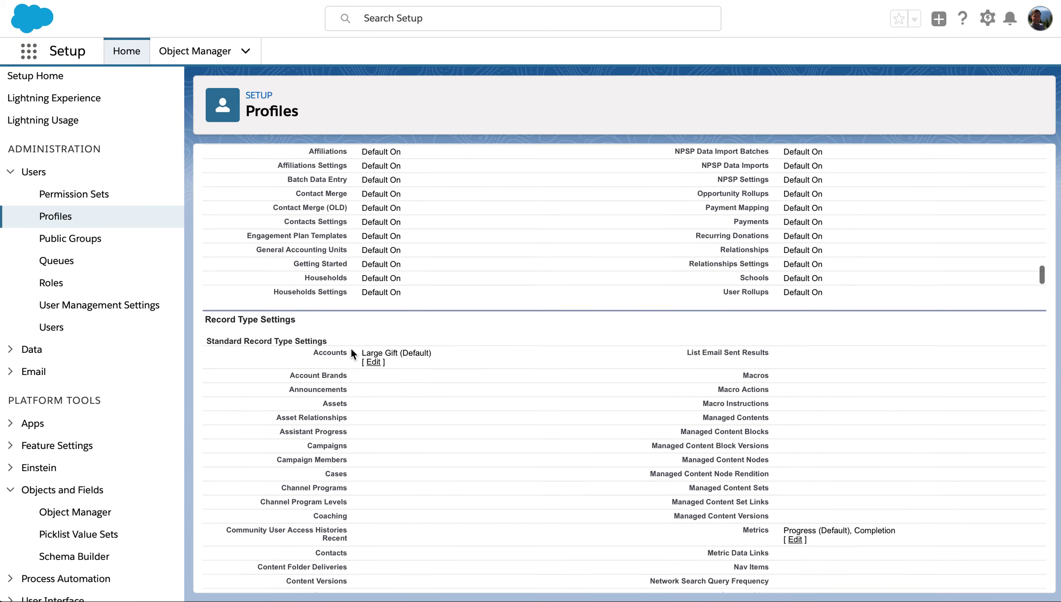
{"action": "scroll", "coordinate": [350, 348], "scroll_direction": "up", "scroll_amount": 5}
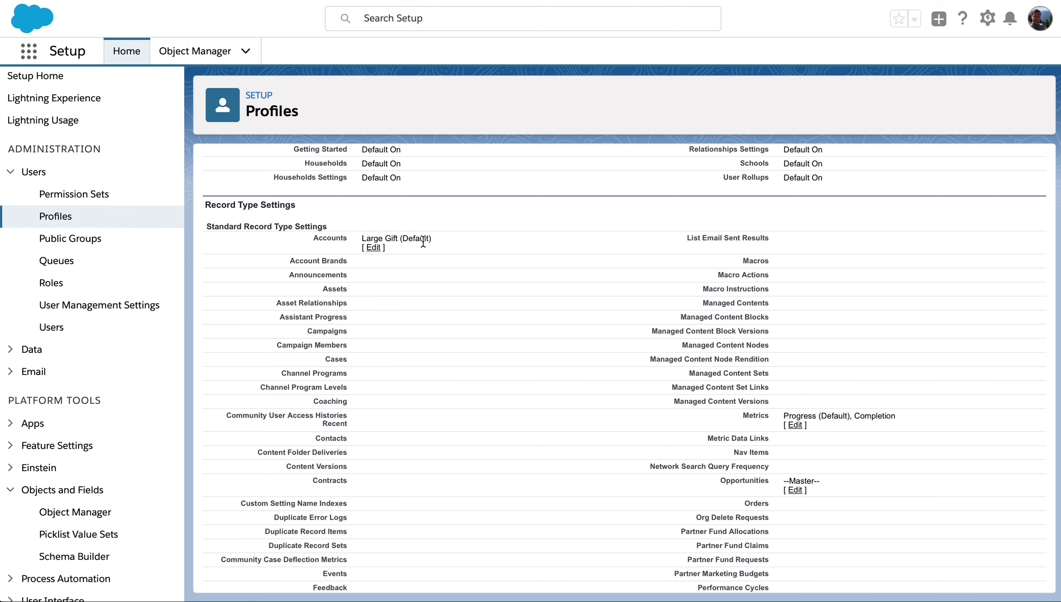
{"action": "left_click", "coordinate": [374, 248]}
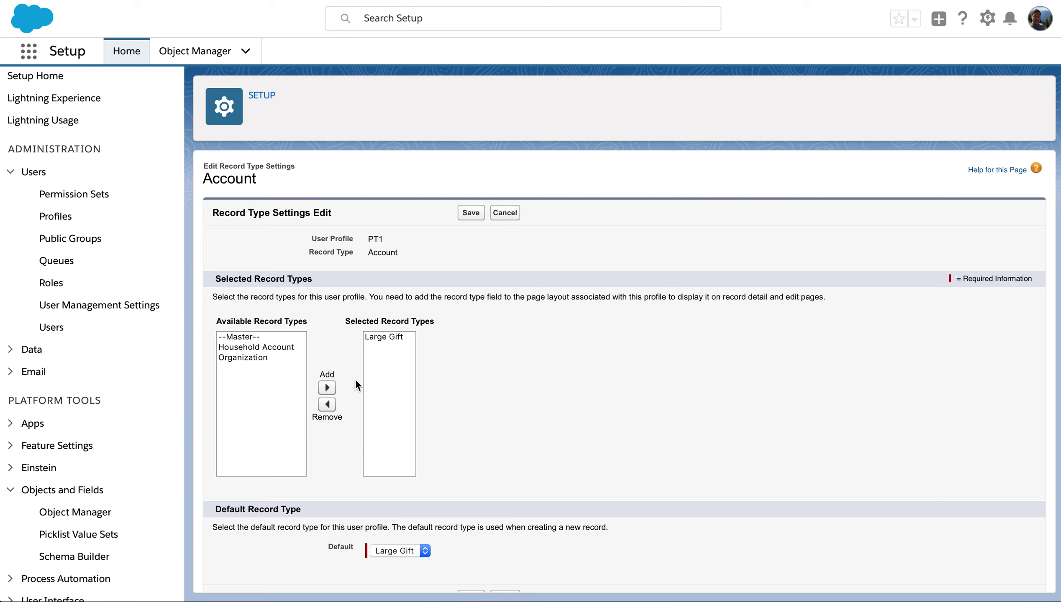
Step: Add Household Account and Organization to the profile's selected account record types and save the settings
{"action": "left_click", "coordinate": [279, 347]}
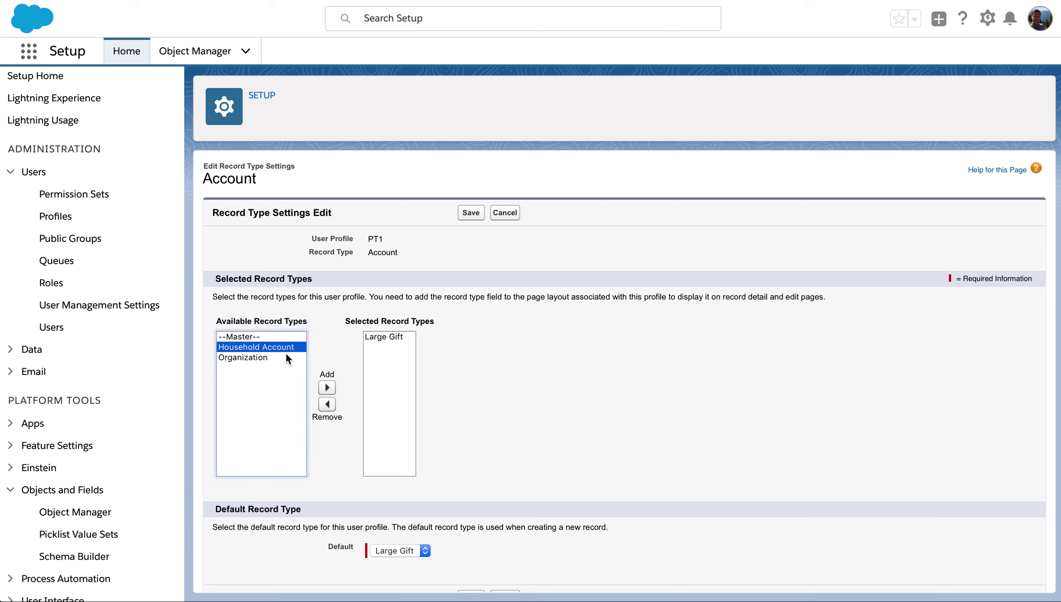
{"action": "left_click", "coordinate": [327, 388]}
{"action": "left_click", "coordinate": [265, 349]}
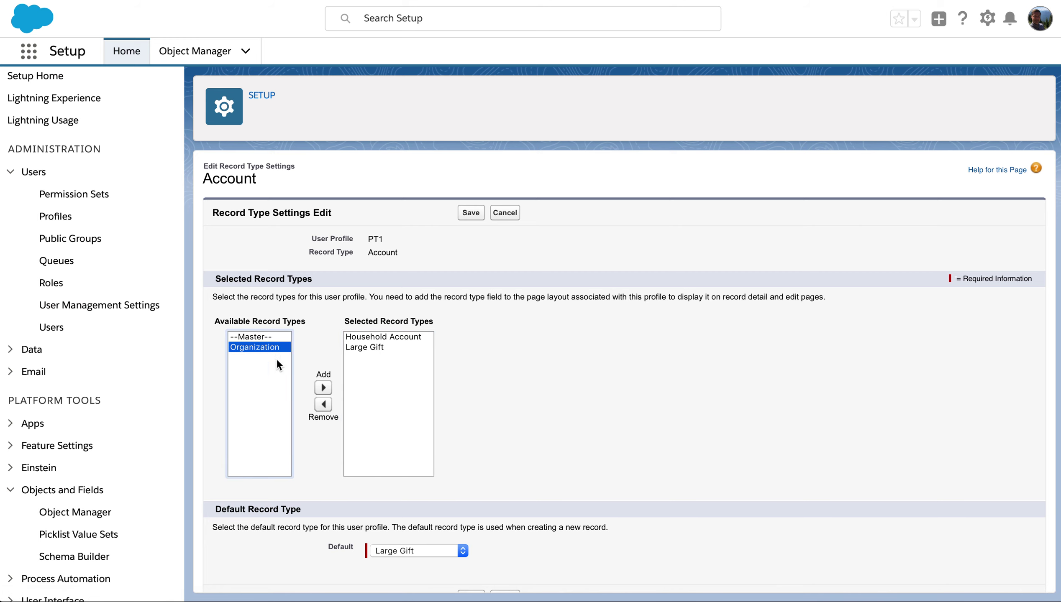
{"action": "left_click", "coordinate": [323, 387]}
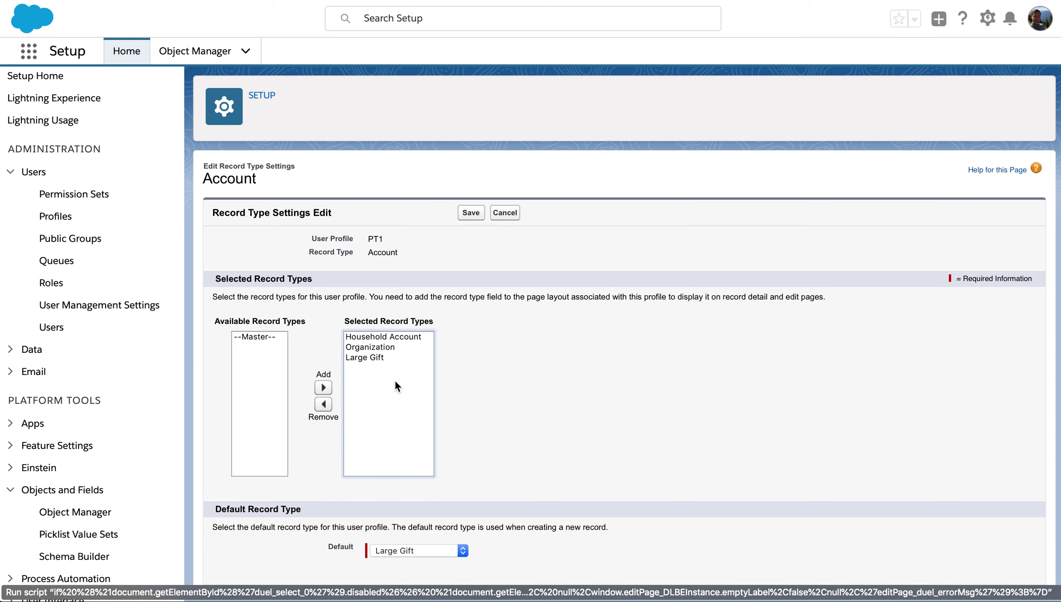
{"action": "left_click", "coordinate": [473, 213]}
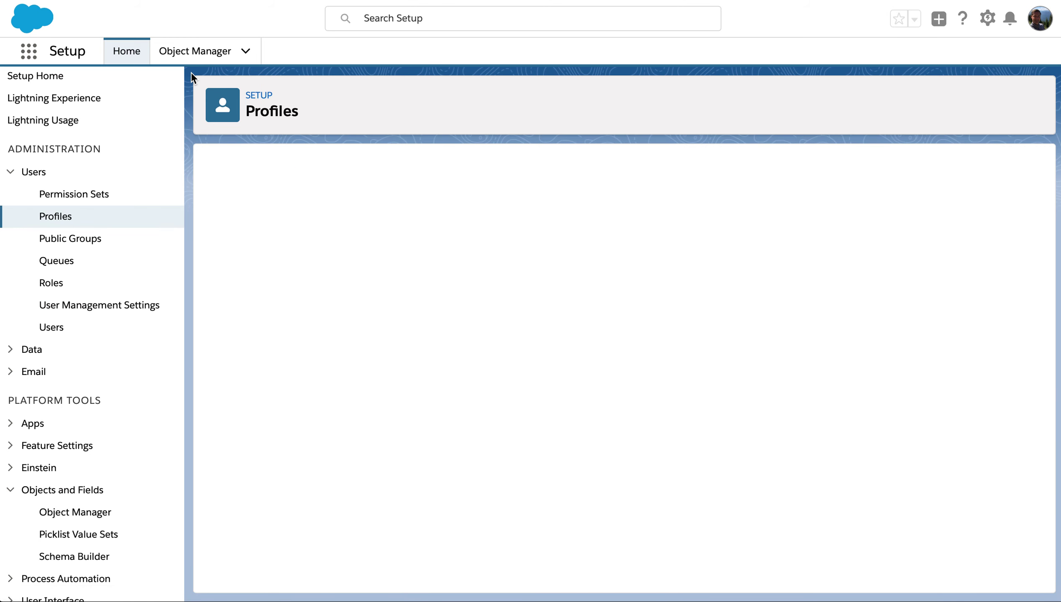
Step: Return to the account record, refresh it and start a new account with the Organization record type
{"action": "left_click", "coordinate": [223, 0]}
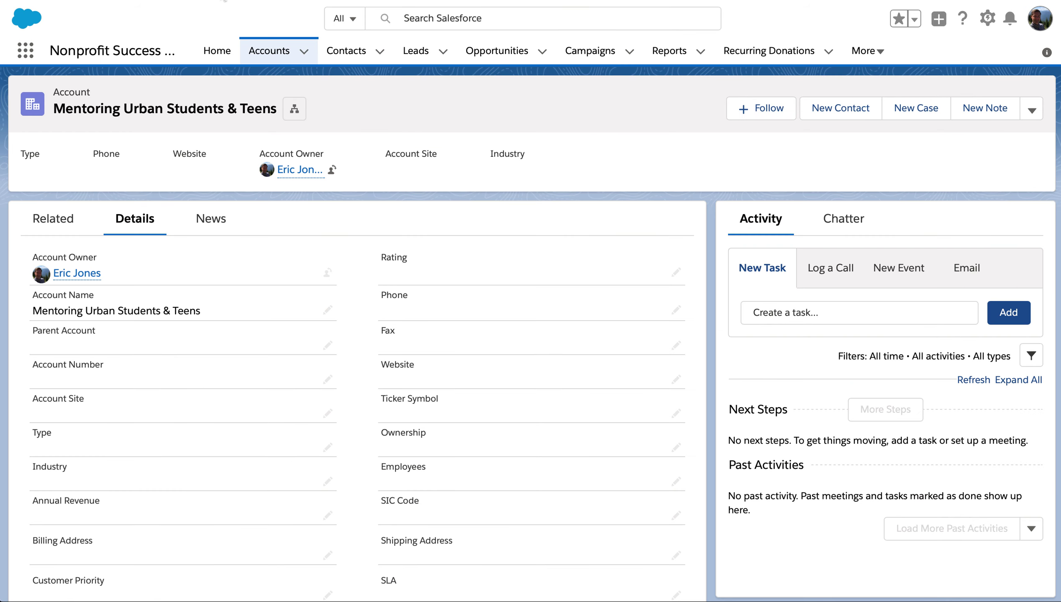
{"action": "left_click", "coordinate": [314, 53]}
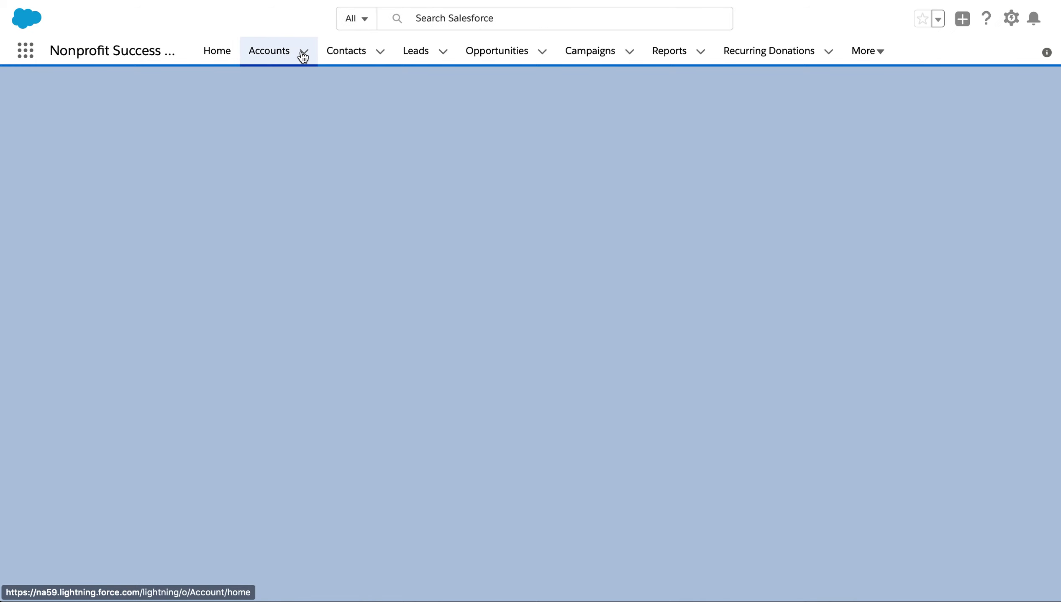
{"action": "left_click", "coordinate": [304, 52]}
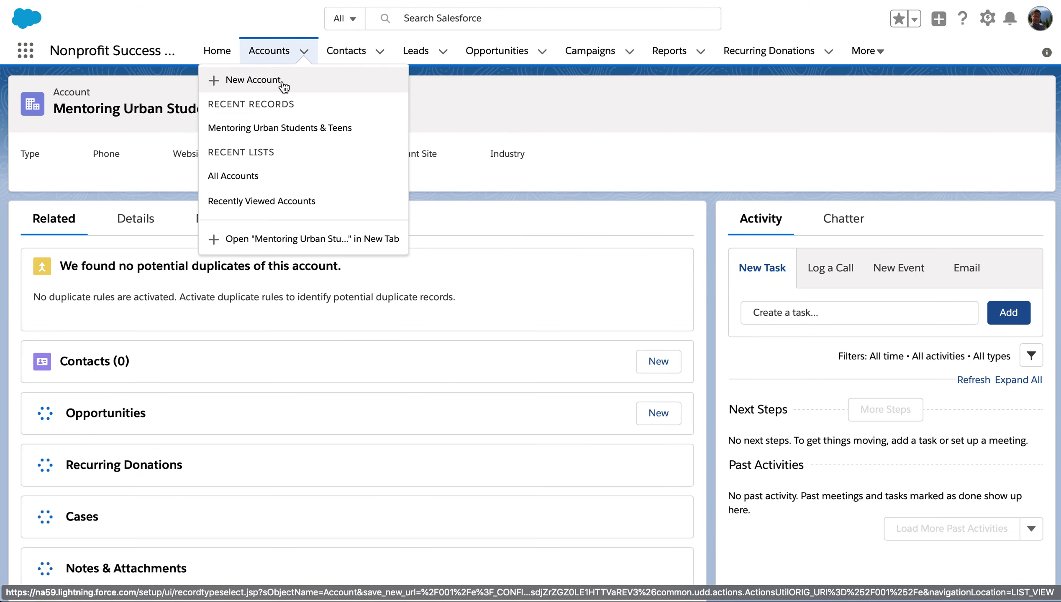
{"action": "left_click", "coordinate": [282, 81]}
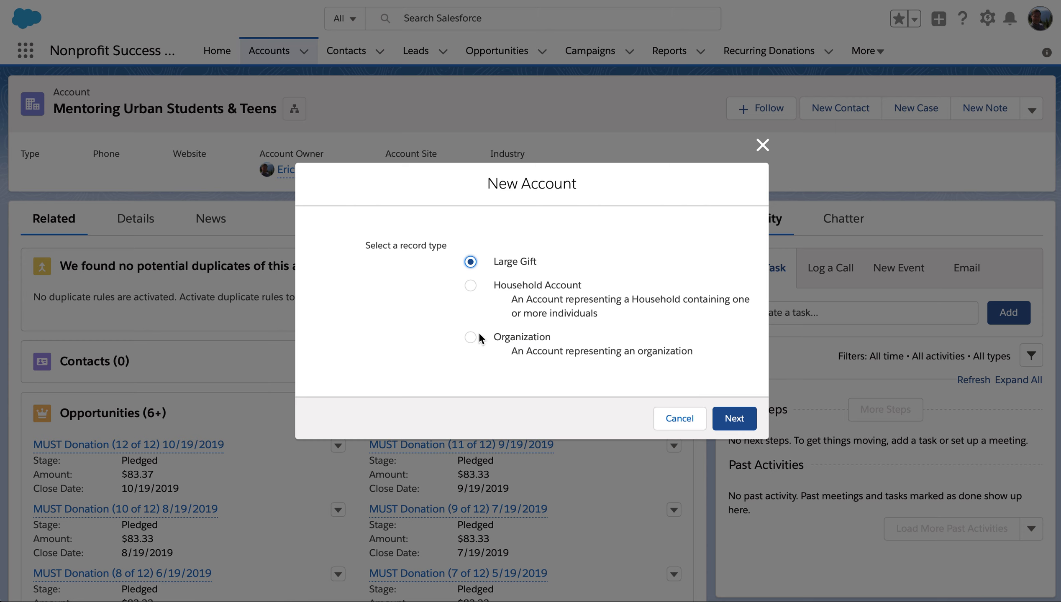
{"action": "left_click", "coordinate": [507, 338]}
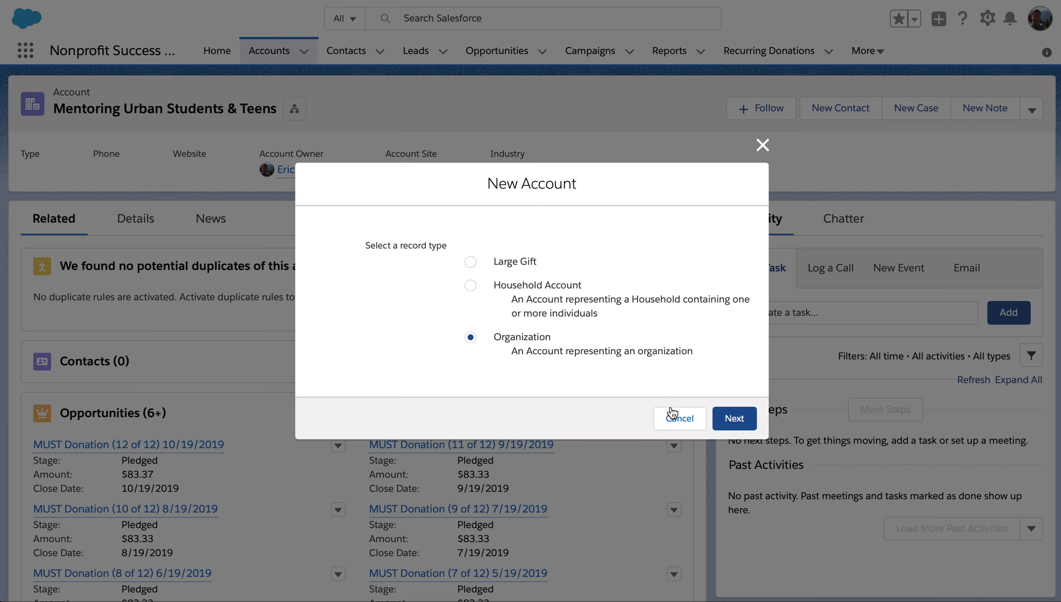
{"action": "left_click", "coordinate": [724, 423]}
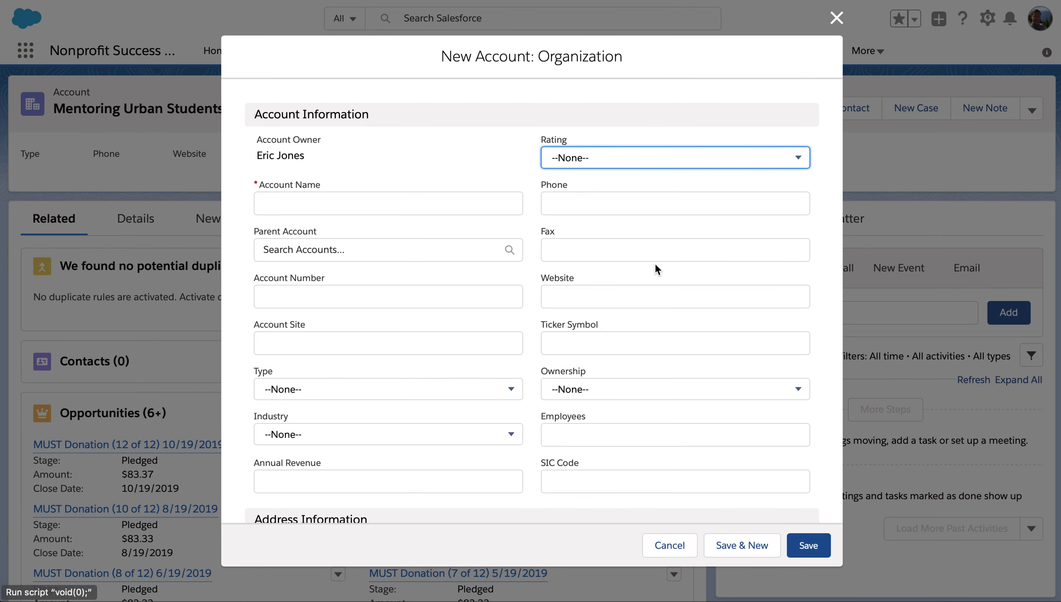
Step: Review the fields of the new Organization account form and close it without saving
{"action": "scroll", "coordinate": [628, 286], "scroll_direction": "down", "scroll_amount": 10}
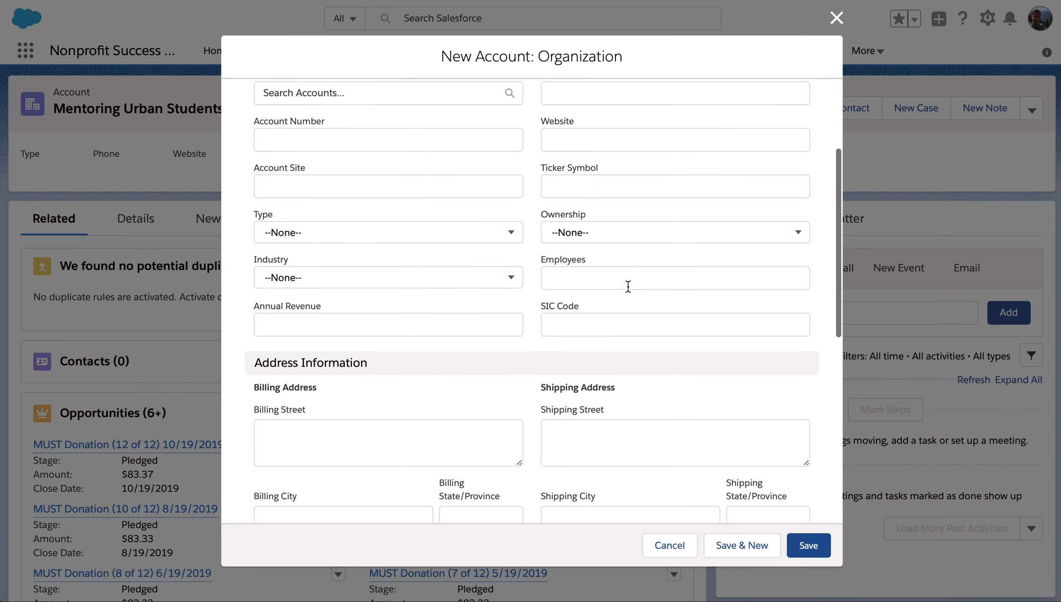
{"action": "scroll", "coordinate": [628, 287], "scroll_direction": "up", "scroll_amount": 10}
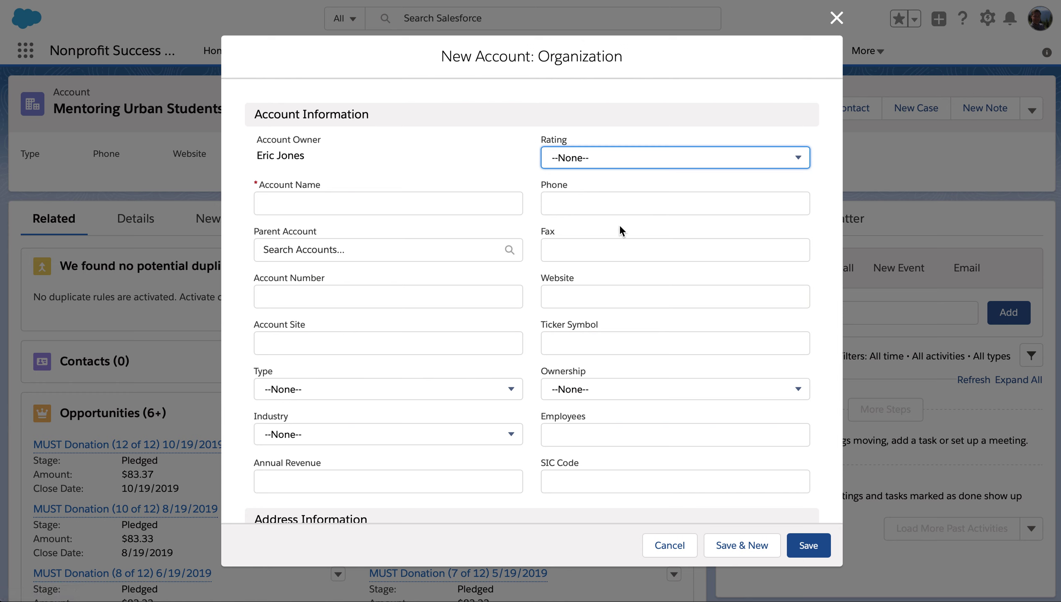
{"action": "left_click", "coordinate": [836, 19]}
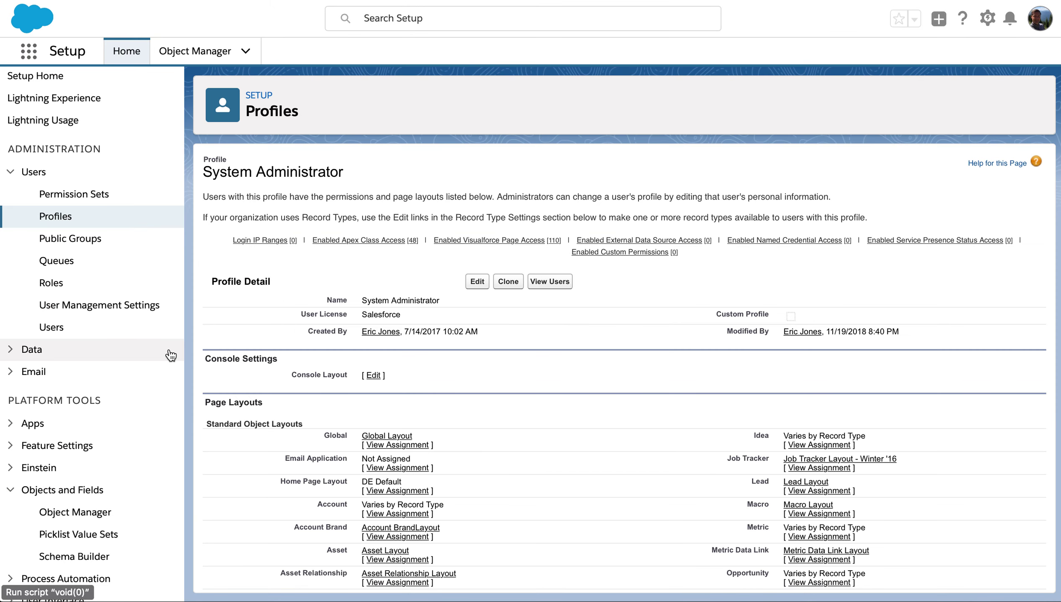
Step: Open the Account object's record type page layout assignments for editing
{"action": "scroll", "coordinate": [169, 354], "scroll_direction": "down", "scroll_amount": 6}
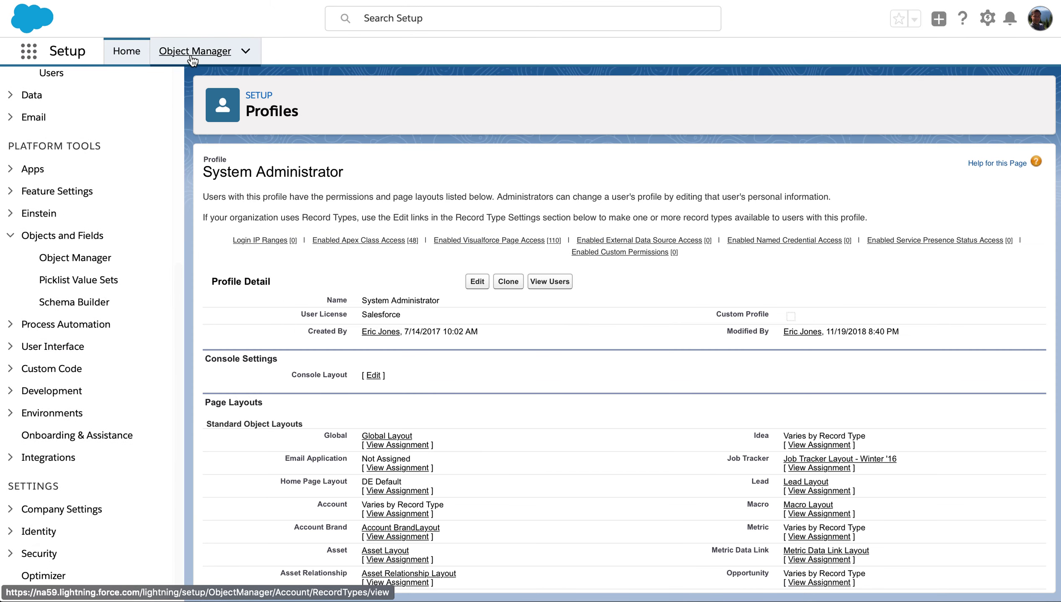
{"action": "left_click", "coordinate": [195, 51]}
{"action": "scroll", "coordinate": [38, 356], "scroll_direction": "down", "scroll_amount": 1}
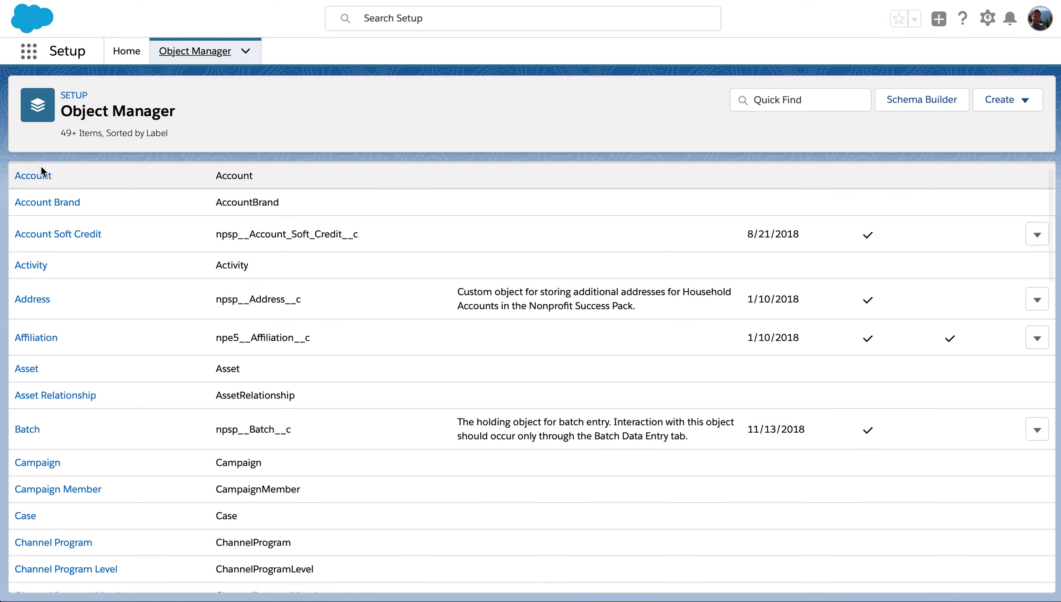
{"action": "left_click", "coordinate": [41, 176]}
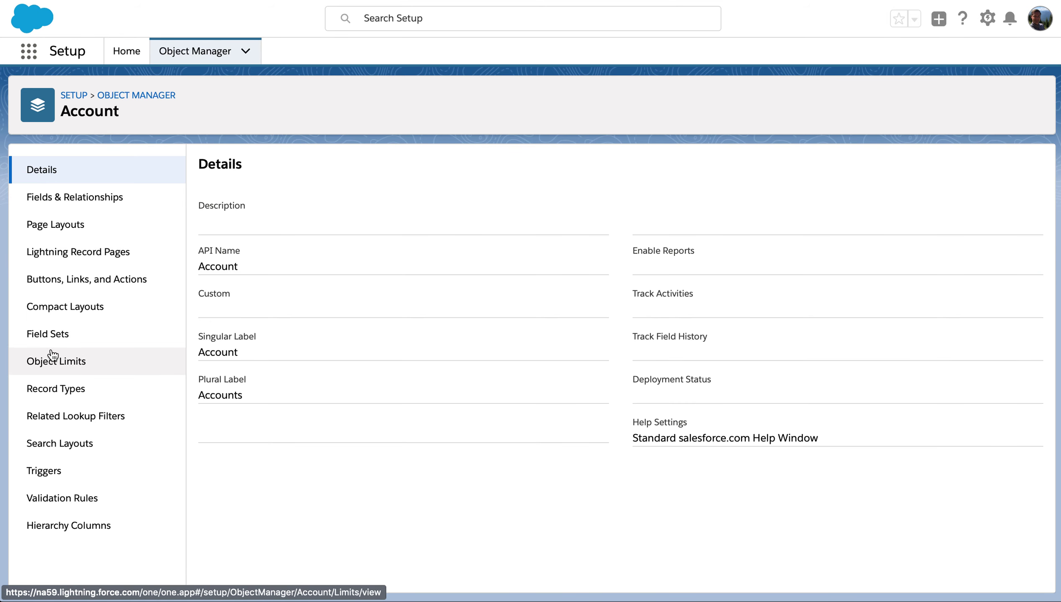
{"action": "left_click", "coordinate": [56, 388]}
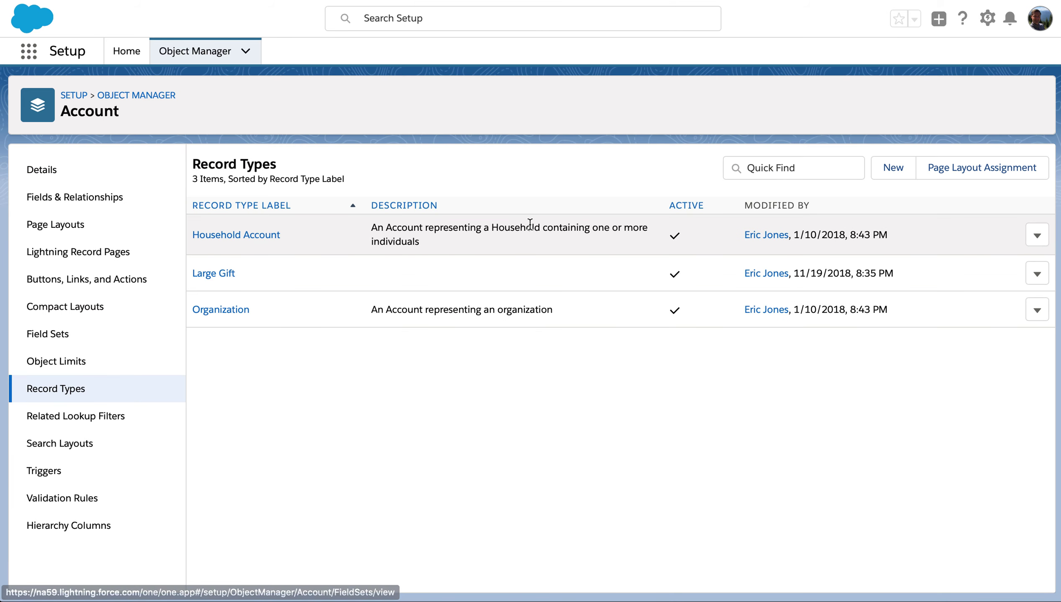
{"action": "left_click", "coordinate": [974, 169]}
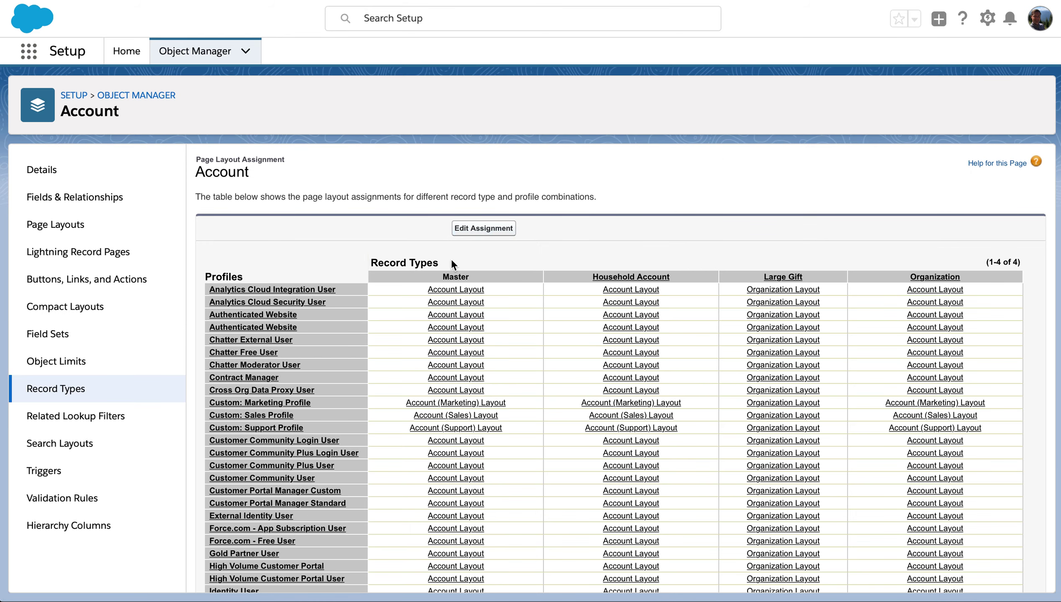
{"action": "left_click", "coordinate": [473, 231]}
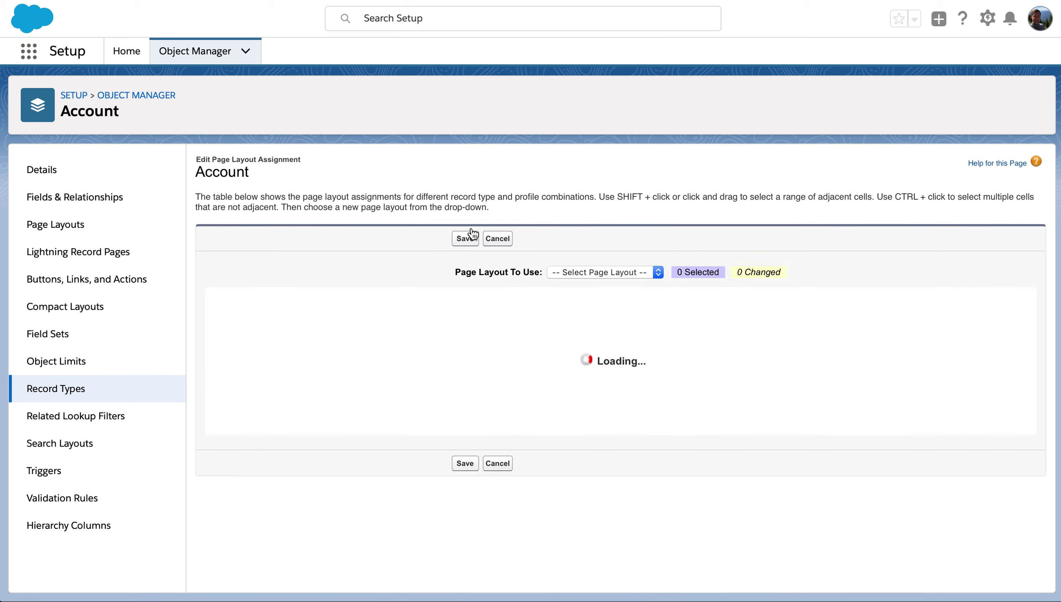
Step: Assign Organization Layout to the System Administrator profile for the Organization record type and save the assignment
{"action": "scroll", "coordinate": [367, 405], "scroll_direction": "down", "scroll_amount": 5}
{"action": "scroll", "coordinate": [365, 406], "scroll_direction": "down", "scroll_amount": 10}
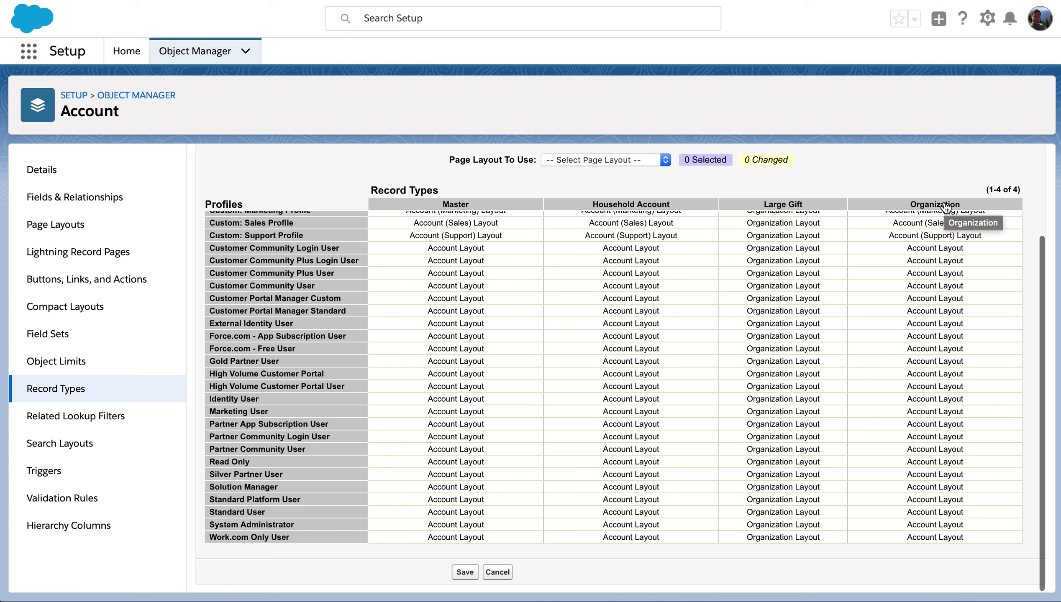
{"action": "left_click", "coordinate": [932, 527]}
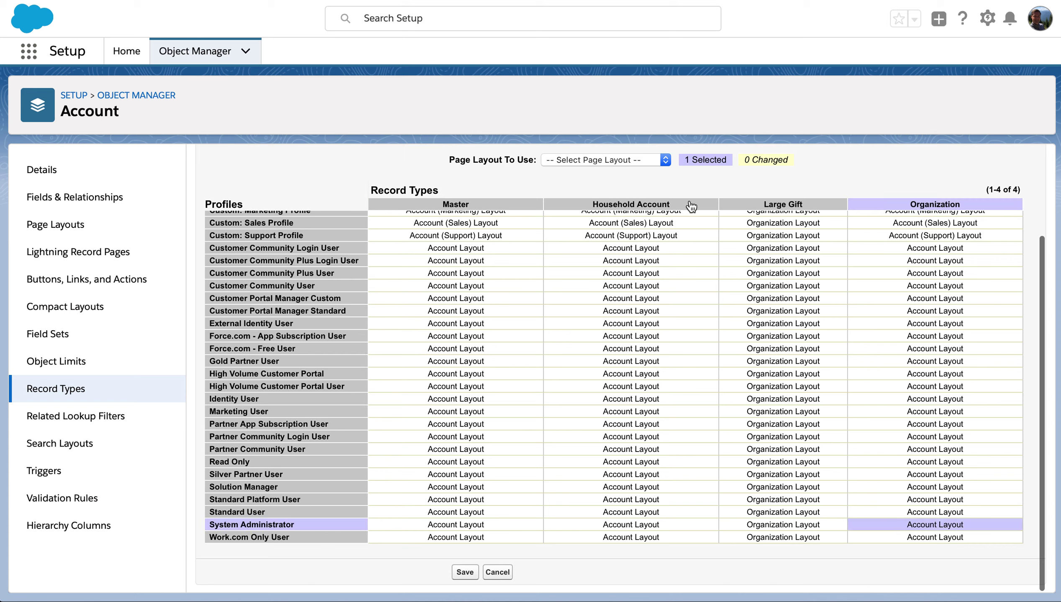
{"action": "left_click", "coordinate": [631, 160]}
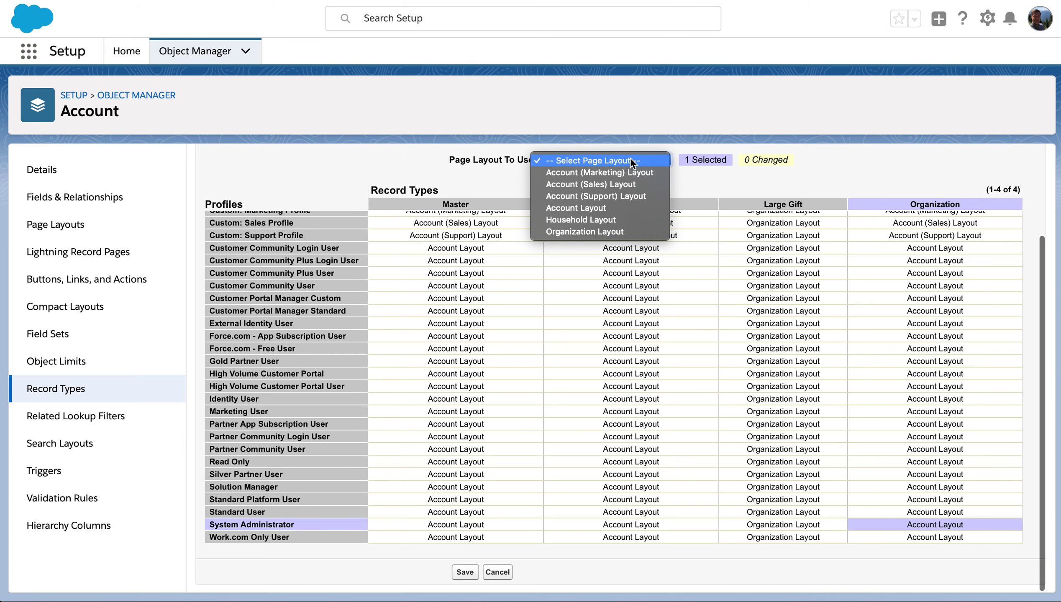
{"action": "left_click", "coordinate": [590, 232]}
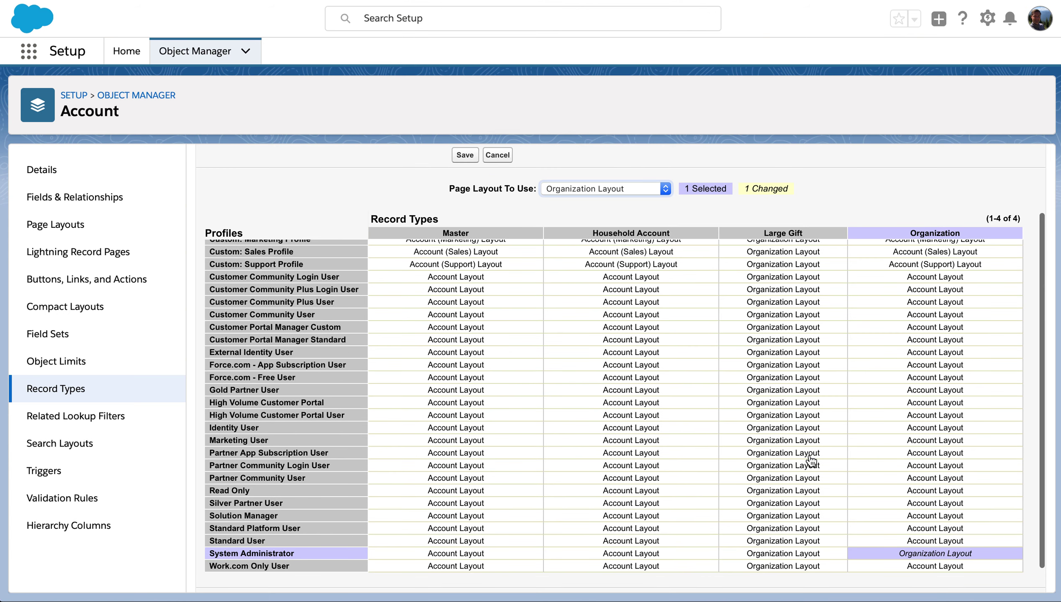
{"action": "left_click", "coordinate": [465, 156]}
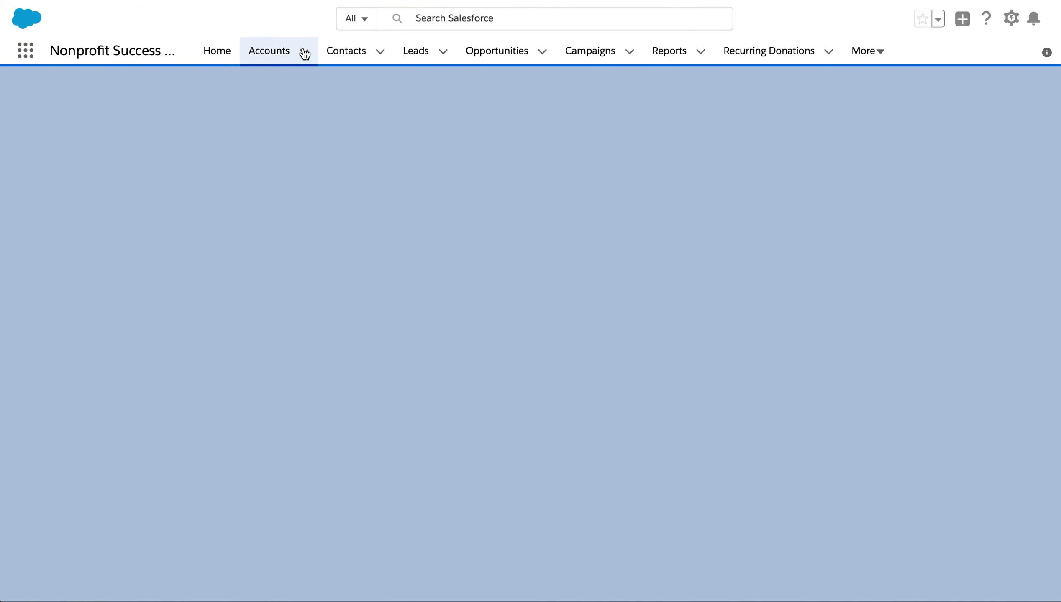
Step: Return to the Nonprofit Success app and start a new account with the Organization record type
{"action": "left_click", "coordinate": [304, 51]}
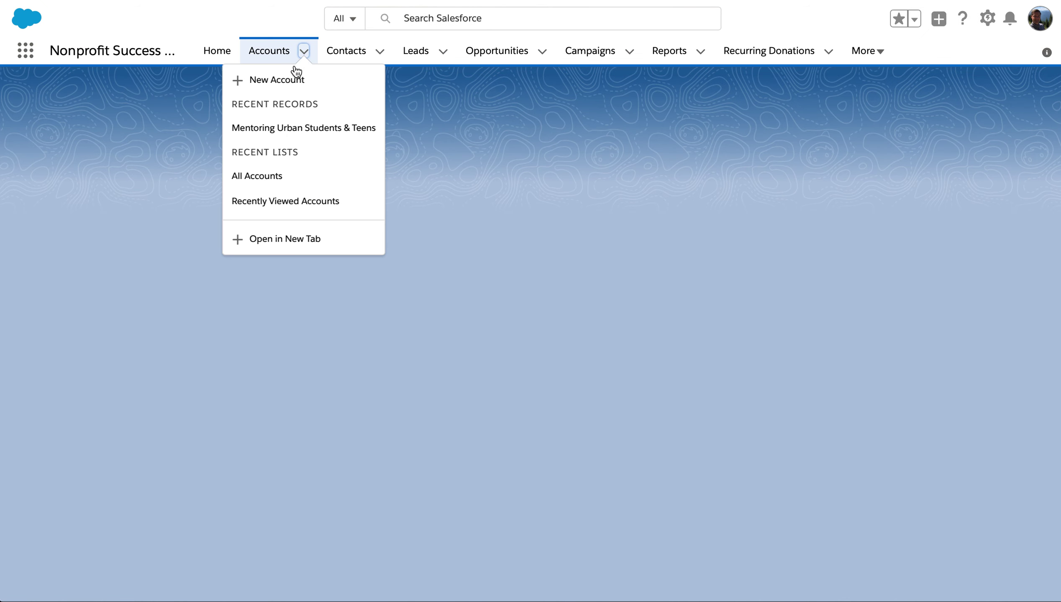
{"action": "left_click", "coordinate": [292, 80]}
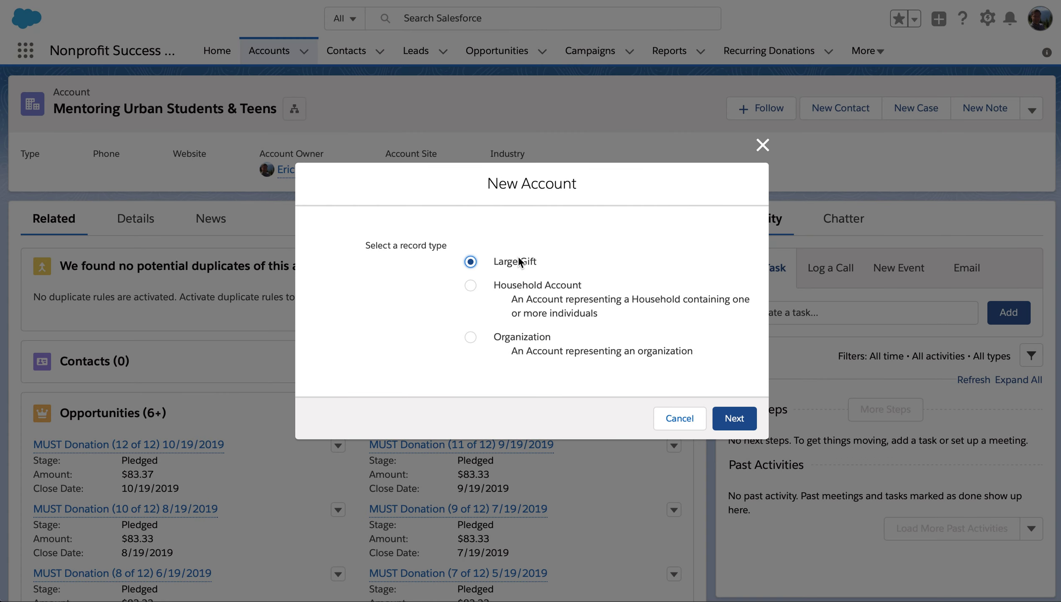
{"action": "left_click", "coordinate": [518, 342]}
{"action": "left_click", "coordinate": [735, 419]}
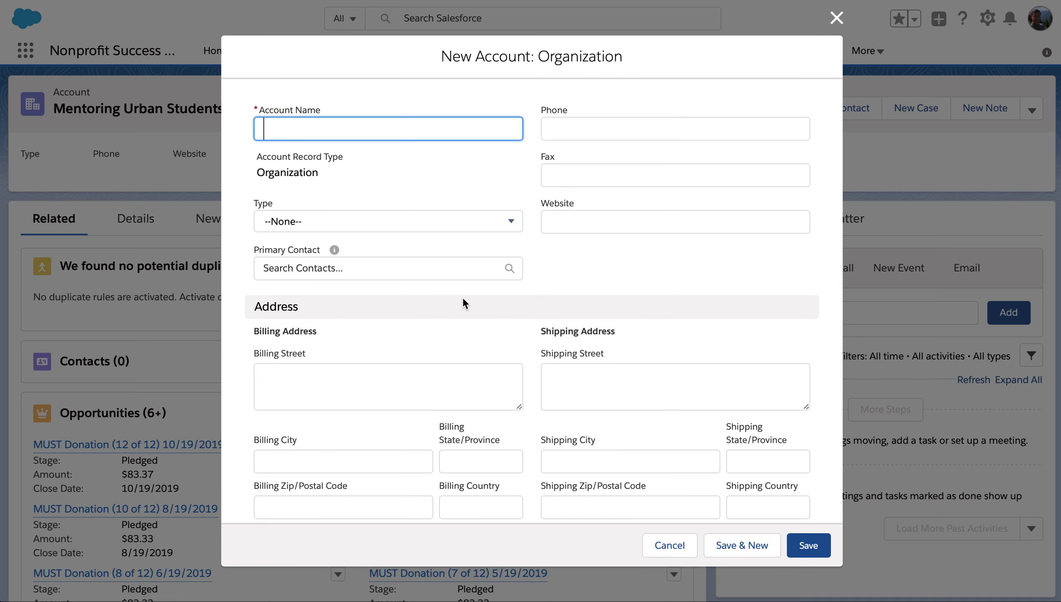
Step: Review the new Organization account form's fields, including the Donation Information and Donation Totals sections, and close it without saving
{"action": "scroll", "coordinate": [463, 300], "scroll_direction": "down", "scroll_amount": 2}
{"action": "scroll", "coordinate": [463, 301], "scroll_direction": "down", "scroll_amount": 10}
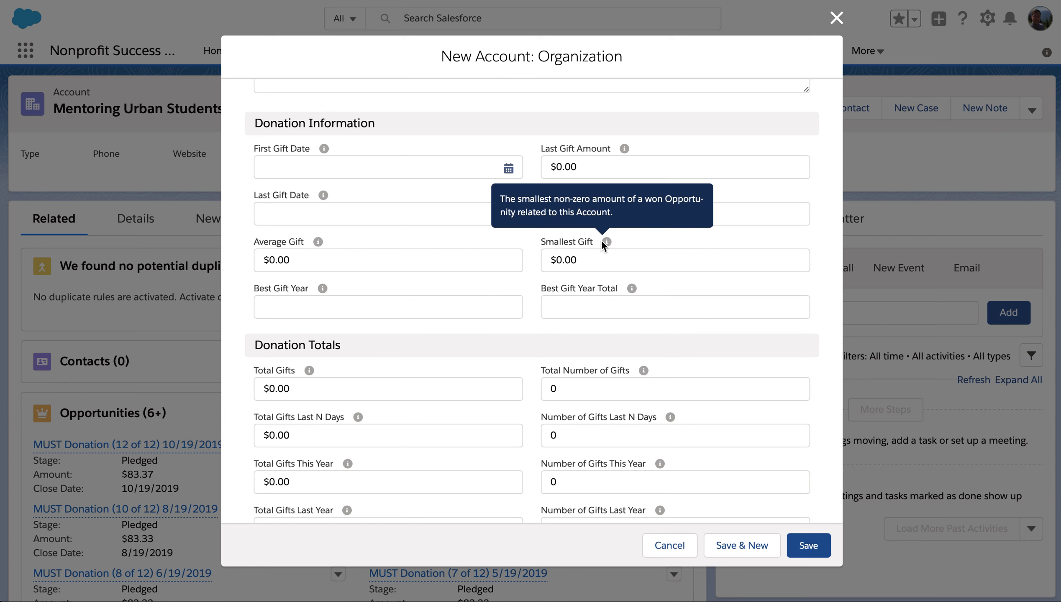
{"action": "scroll", "coordinate": [705, 409], "scroll_direction": "down", "scroll_amount": 2}
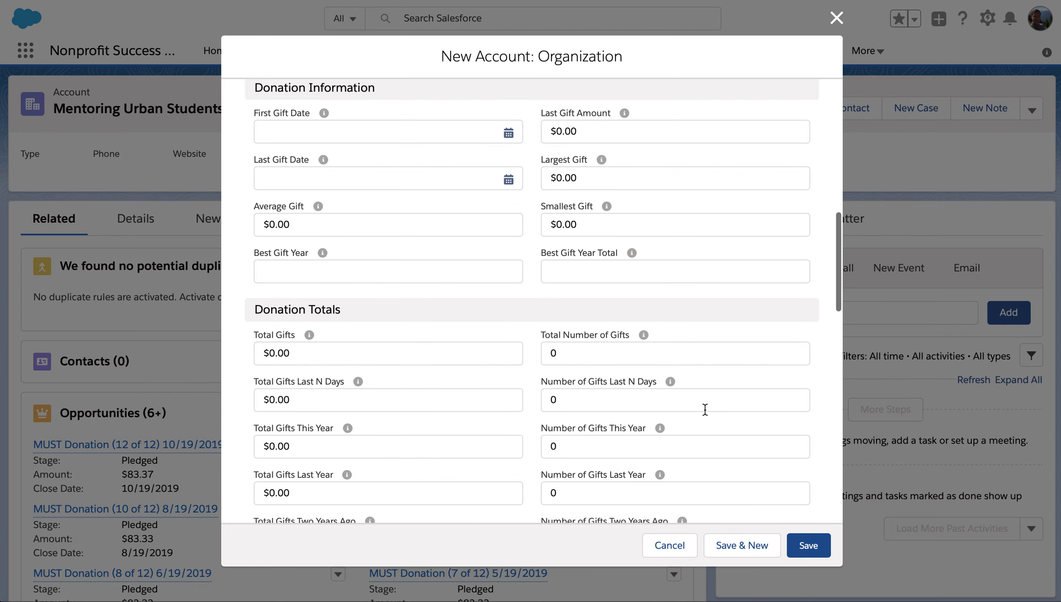
{"action": "scroll", "coordinate": [704, 409], "scroll_direction": "up", "scroll_amount": 3}
{"action": "left_click", "coordinate": [669, 544]}
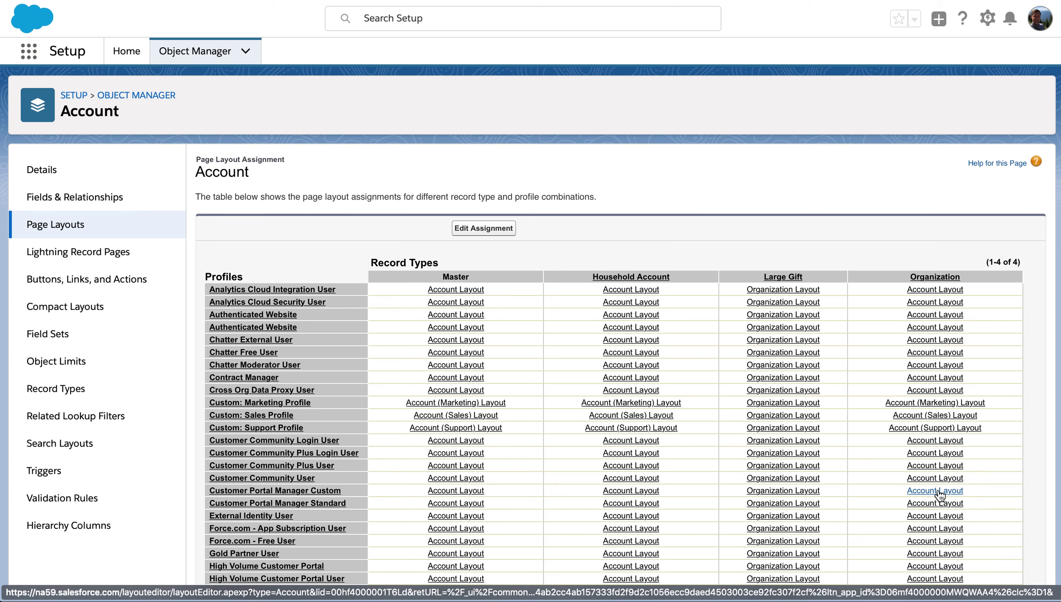
Step: Open the page layout assigned to System Administrator for the Organization record type and add the Active field below Website
{"action": "scroll", "coordinate": [936, 505], "scroll_direction": "down", "scroll_amount": 3}
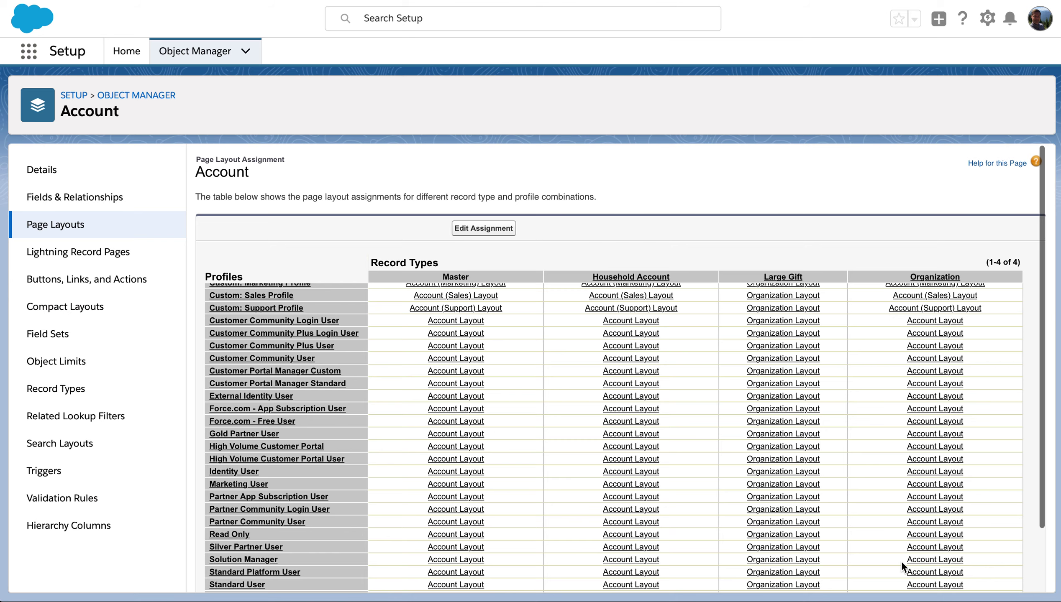
{"action": "scroll", "coordinate": [859, 548], "scroll_direction": "down", "scroll_amount": 3}
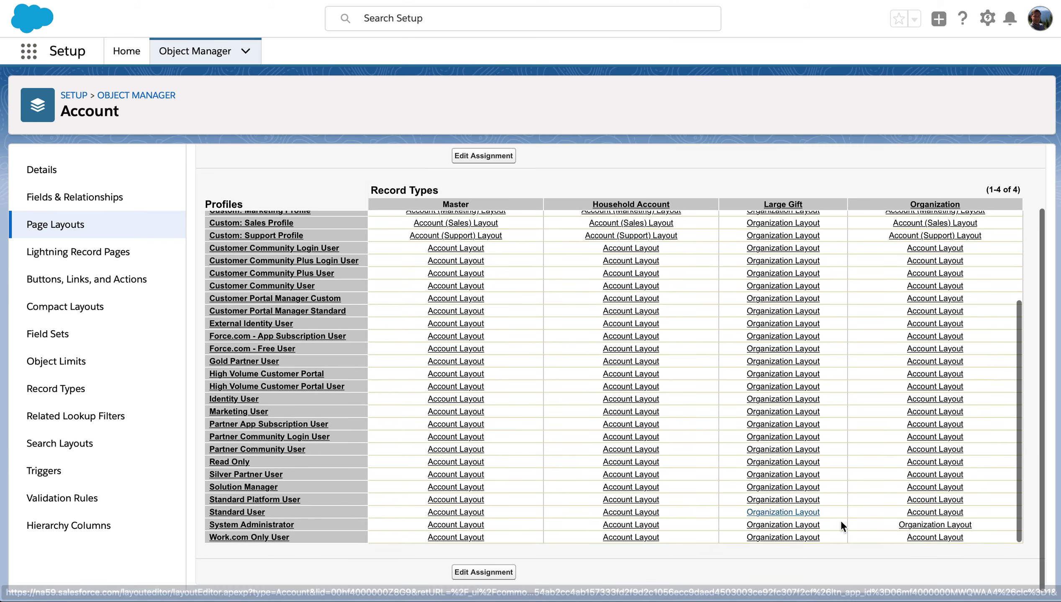
{"action": "left_click", "coordinate": [935, 525]}
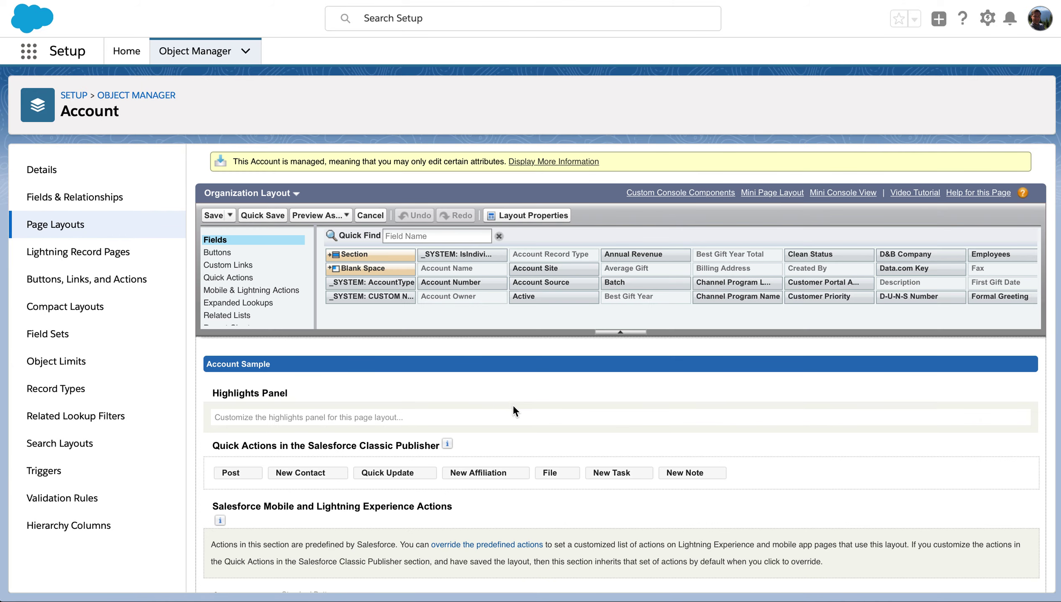
{"action": "scroll", "coordinate": [468, 505], "scroll_direction": "down", "scroll_amount": 4}
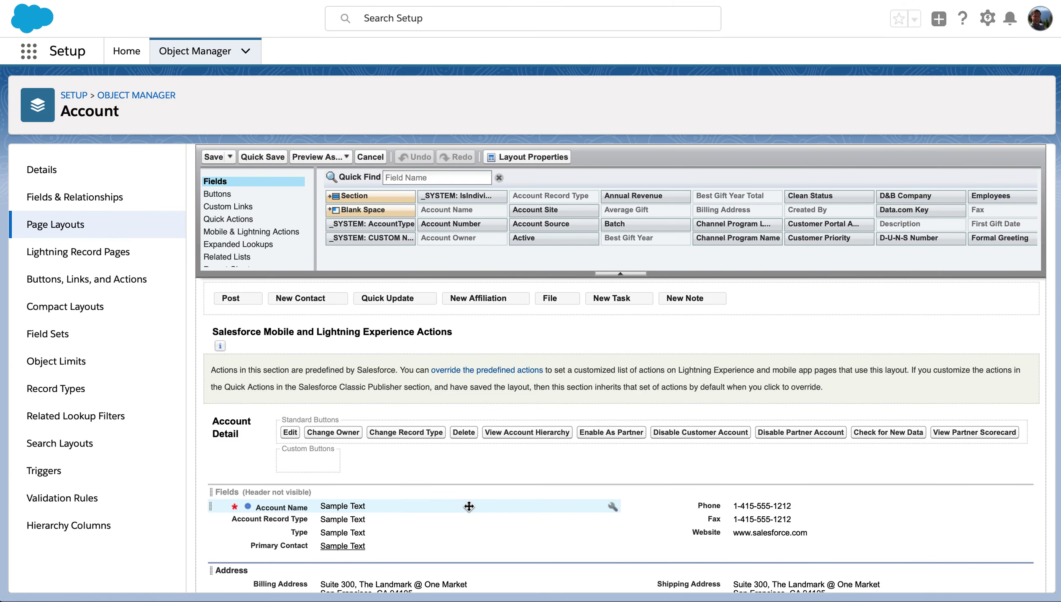
{"action": "left_click_drag", "start_coordinate": [533, 252], "coordinate": [694, 541]}
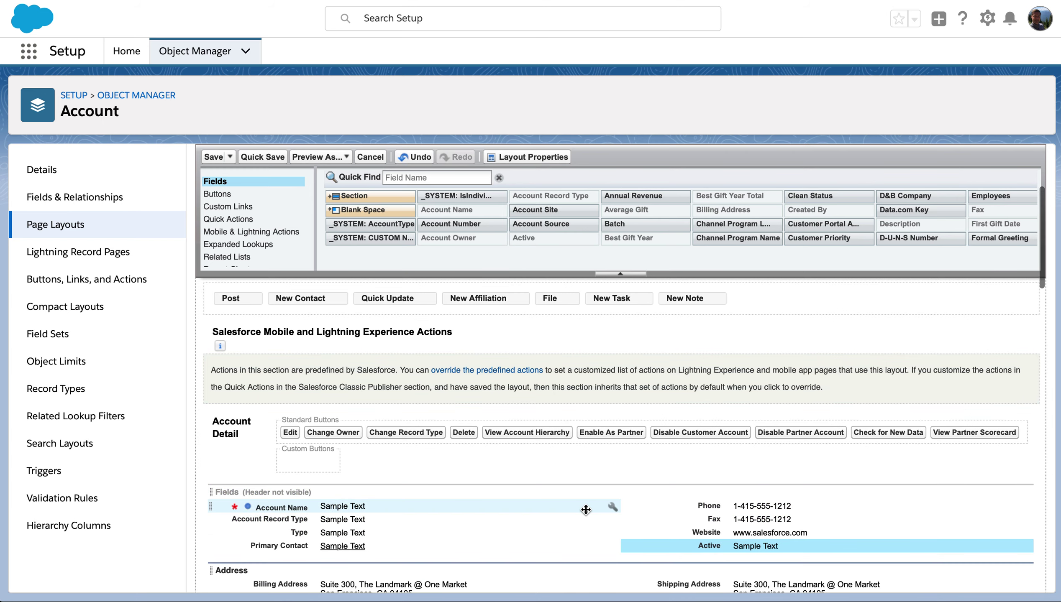
Step: Add a two-column section named Org Details directly above the layout's Address section
{"action": "scroll", "coordinate": [582, 509], "scroll_direction": "down", "scroll_amount": 4}
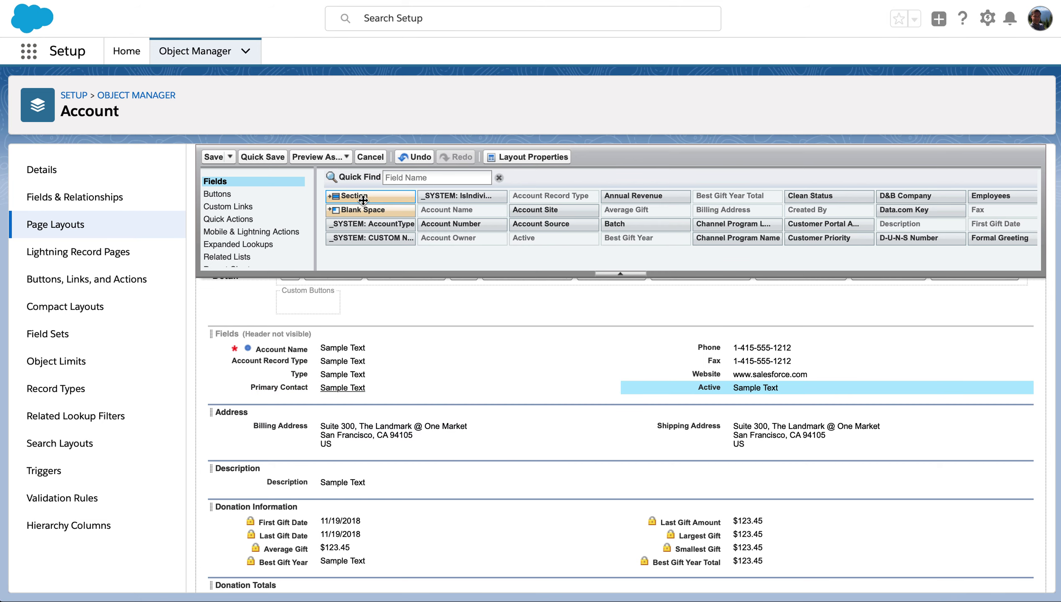
{"action": "left_click_drag", "start_coordinate": [364, 199], "coordinate": [358, 397]}
{"action": "left_click_drag", "start_coordinate": [647, 301], "coordinate": [553, 290]}
{"action": "type", "text": "y"}
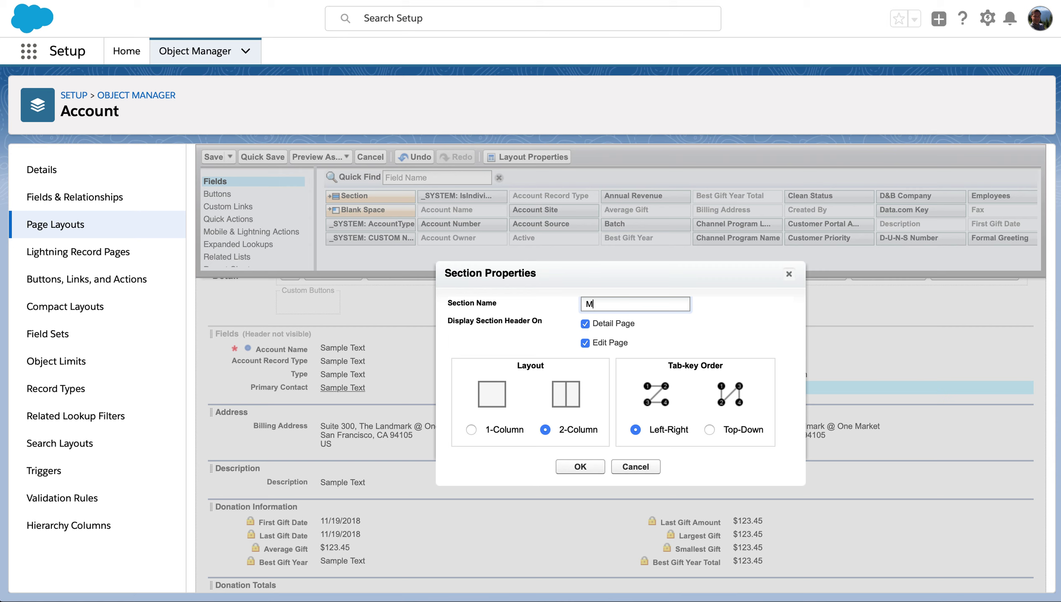
{"action": "type", "text": " Details"}
{"action": "left_click", "coordinate": [600, 306]}
{"action": "key", "text": "BackSpace"}
{"action": "key", "text": "BackSpace"}
{"action": "key", "text": "BackSpace"}
{"action": "key", "text": "BackSpace"}
{"action": "type", "text": "Org"}
{"action": "left_click", "coordinate": [579, 466]}
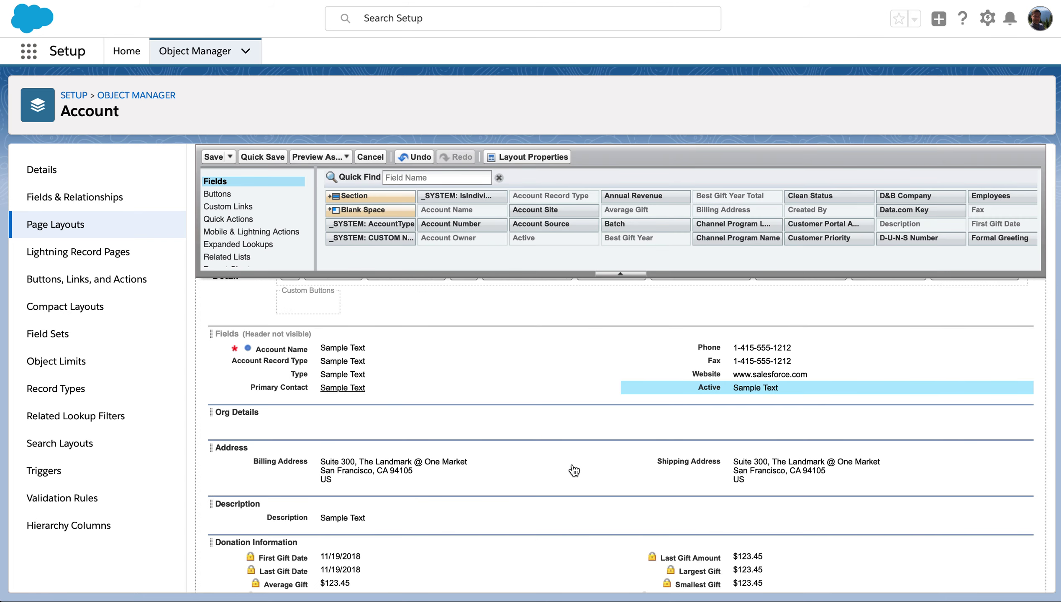
Step: Move the Active field into the Org Details section, view its field properties and close them without saving
{"action": "left_click_drag", "start_coordinate": [693, 388], "coordinate": [658, 420]}
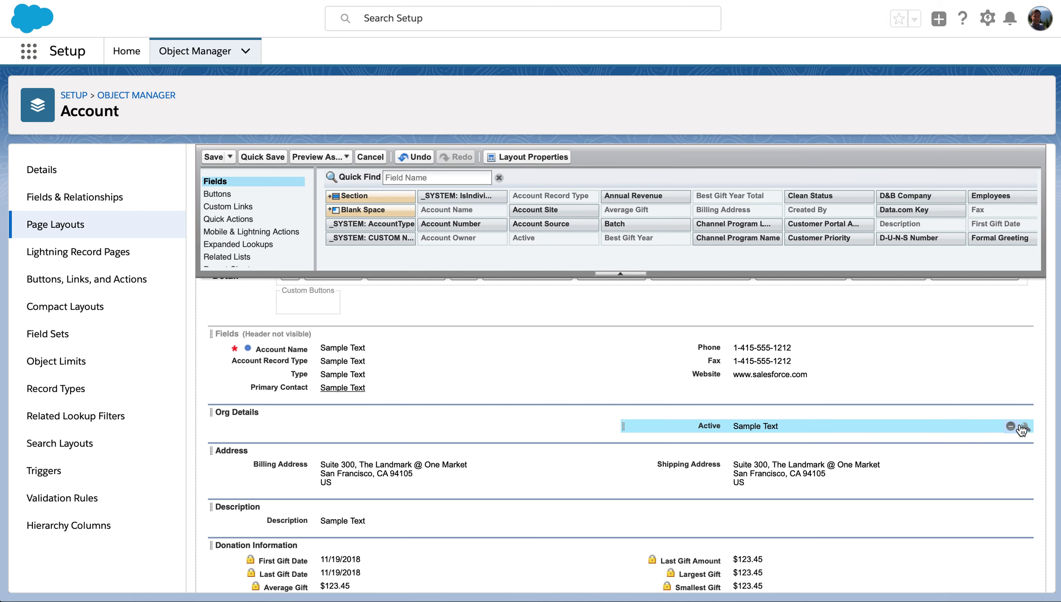
{"action": "left_click", "coordinate": [1022, 427]}
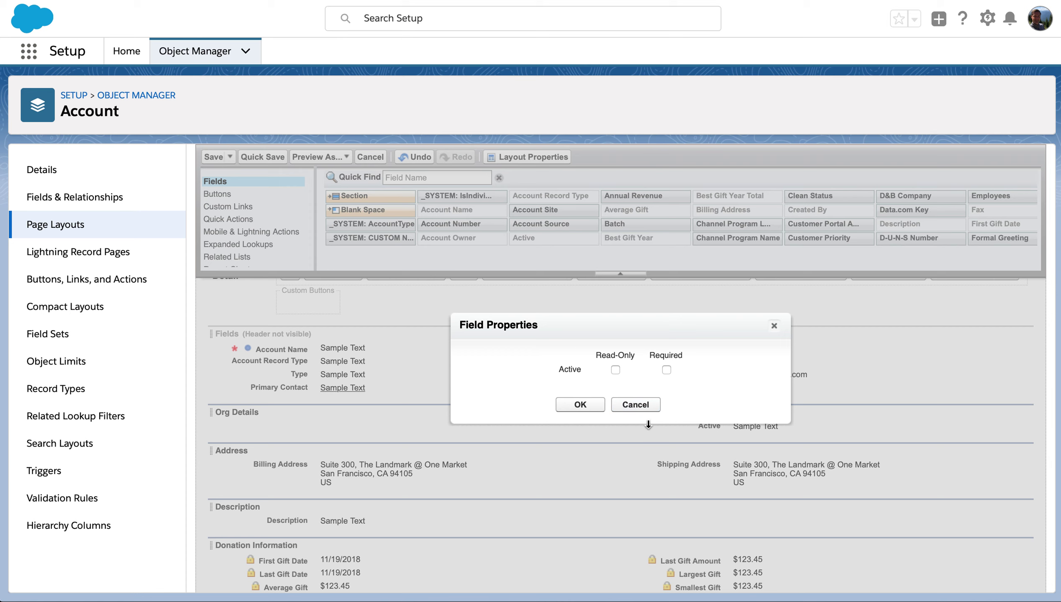
{"action": "left_click", "coordinate": [633, 406]}
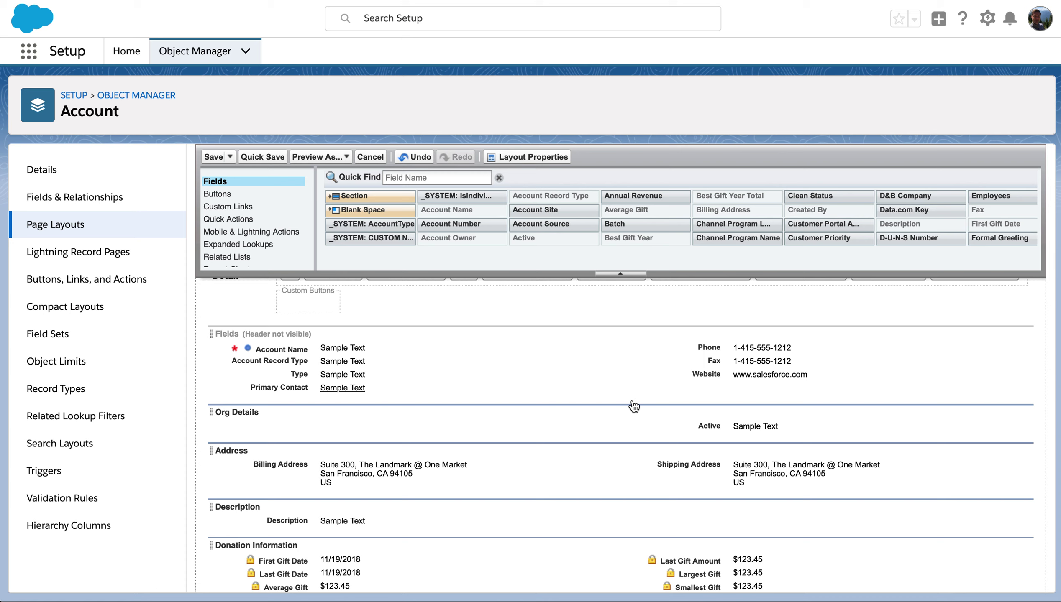
Step: Open the Account Source field from the Account object's fields, inspect its editable properties and cancel the edit
{"action": "left_click", "coordinate": [101, 197]}
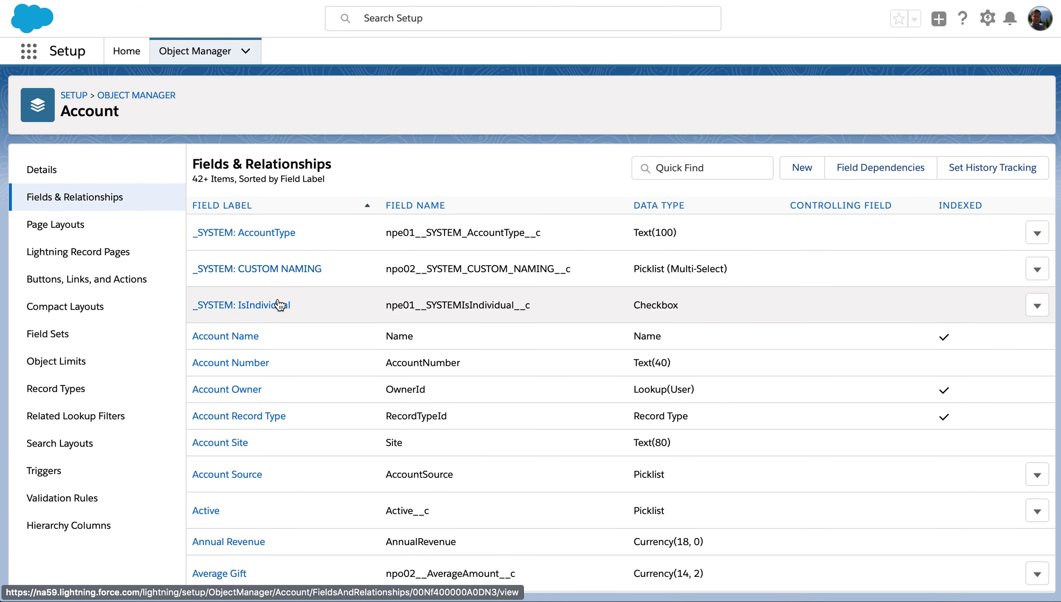
{"action": "left_click", "coordinate": [226, 475]}
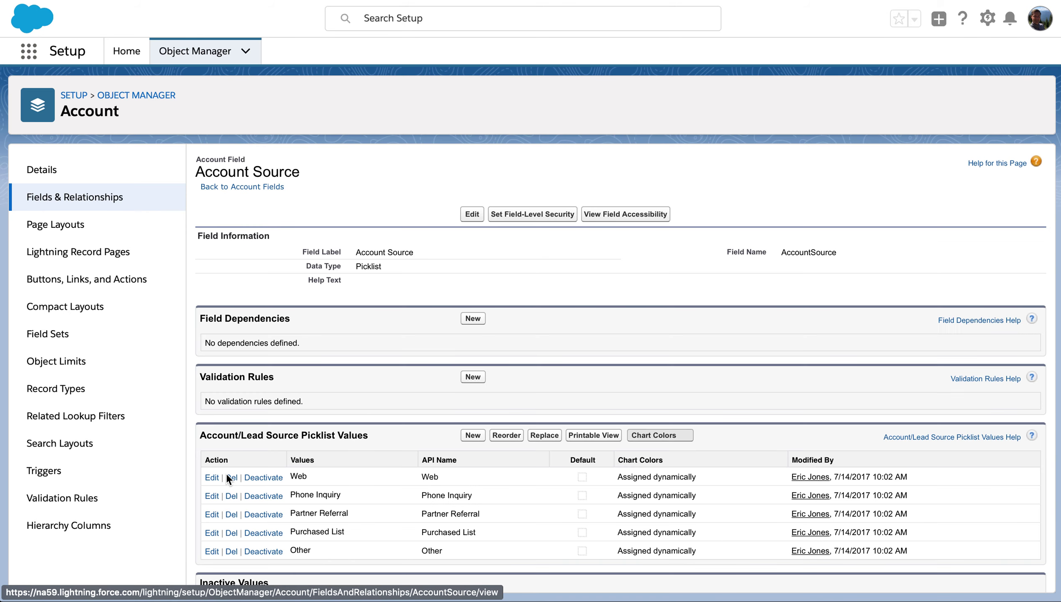
{"action": "left_click", "coordinate": [477, 215]}
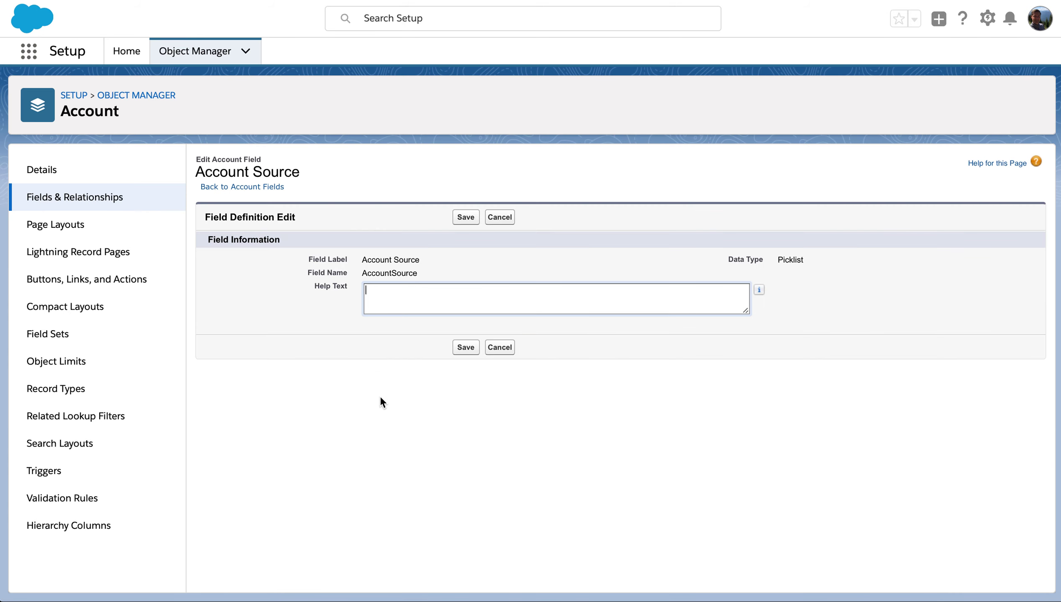
{"action": "left_click", "coordinate": [501, 346]}
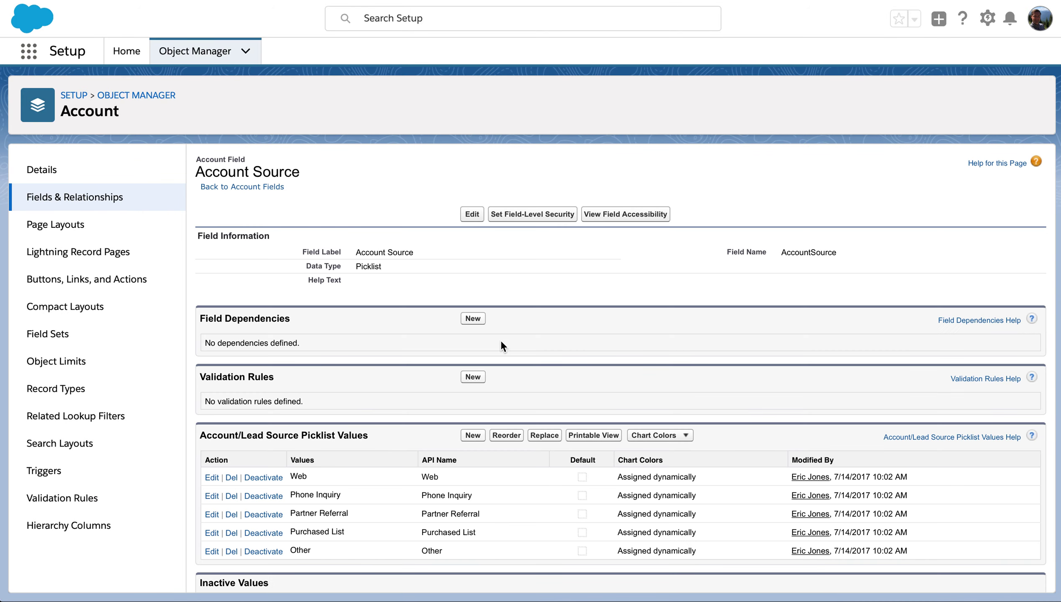
Step: Open the Account Site field from the Account object's fields, inspect its editable properties and cancel the edit
{"action": "left_click", "coordinate": [101, 197]}
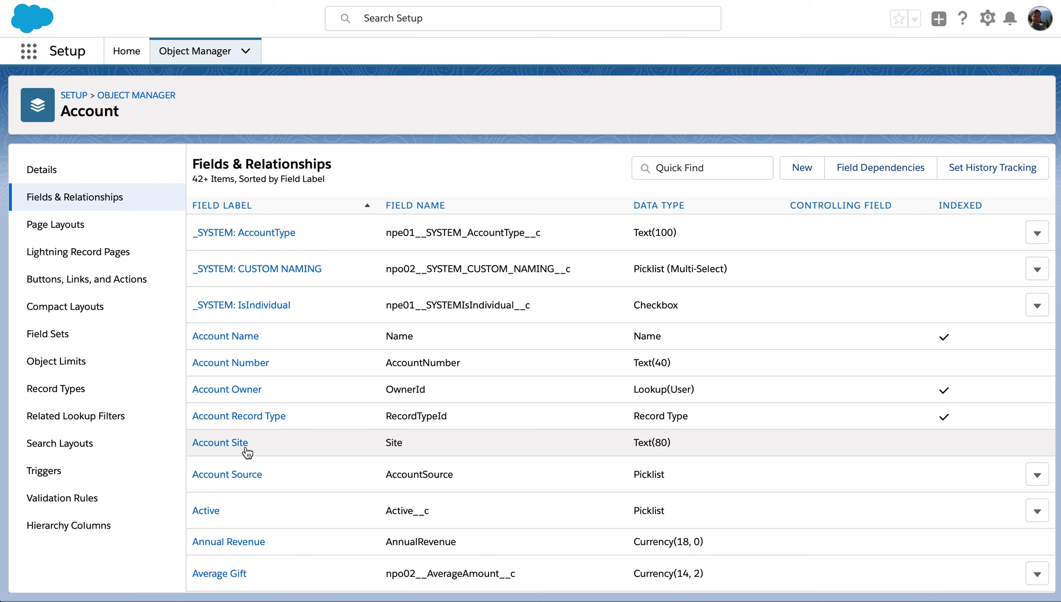
{"action": "left_click", "coordinate": [233, 450]}
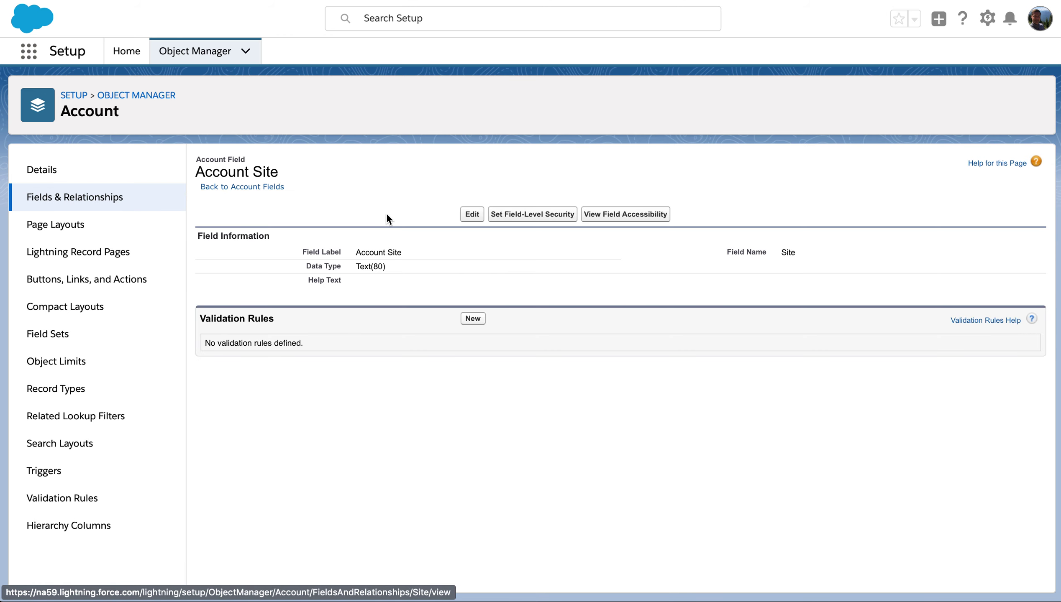
{"action": "left_click", "coordinate": [465, 215]}
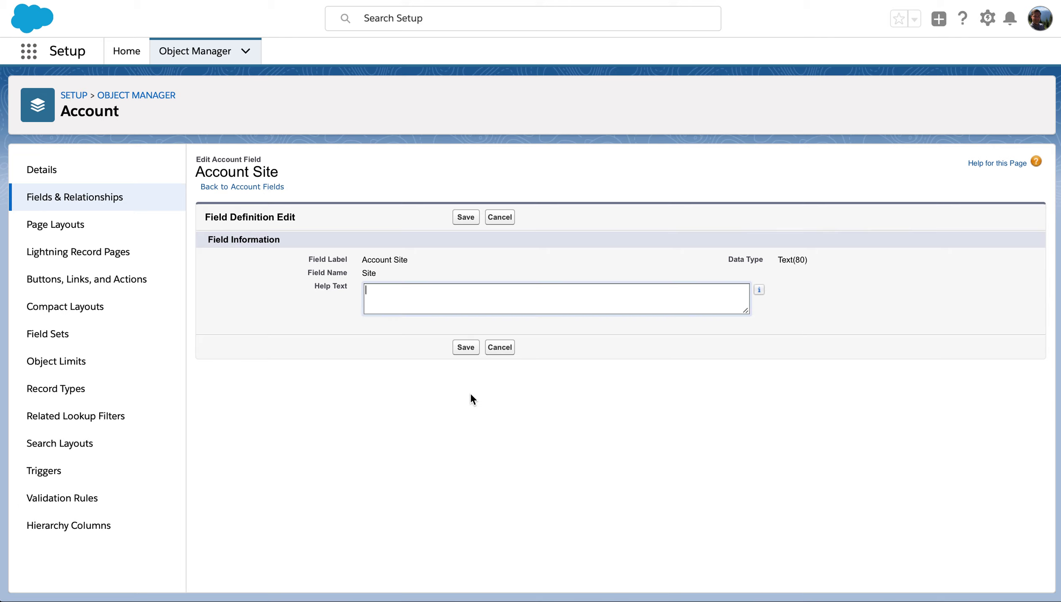
{"action": "left_click", "coordinate": [499, 348]}
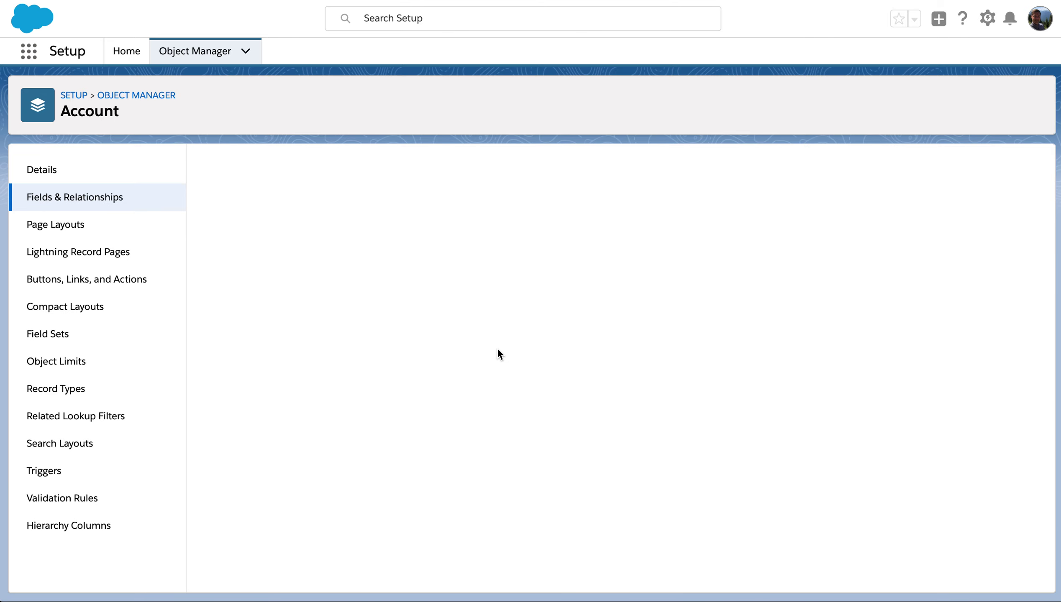
Step: Open the managed Informal Greeting field from the Account fields, inspect which attributes can be edited and cancel the edit
{"action": "left_click", "coordinate": [95, 197]}
{"action": "scroll", "coordinate": [318, 311], "scroll_direction": "down", "scroll_amount": 20}
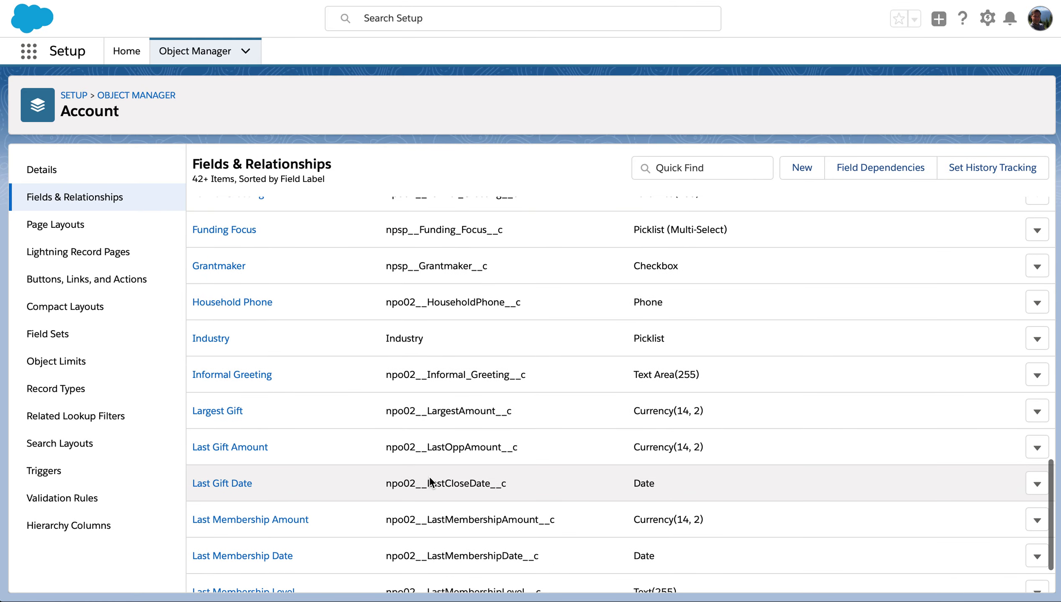
{"action": "left_click", "coordinate": [240, 341]}
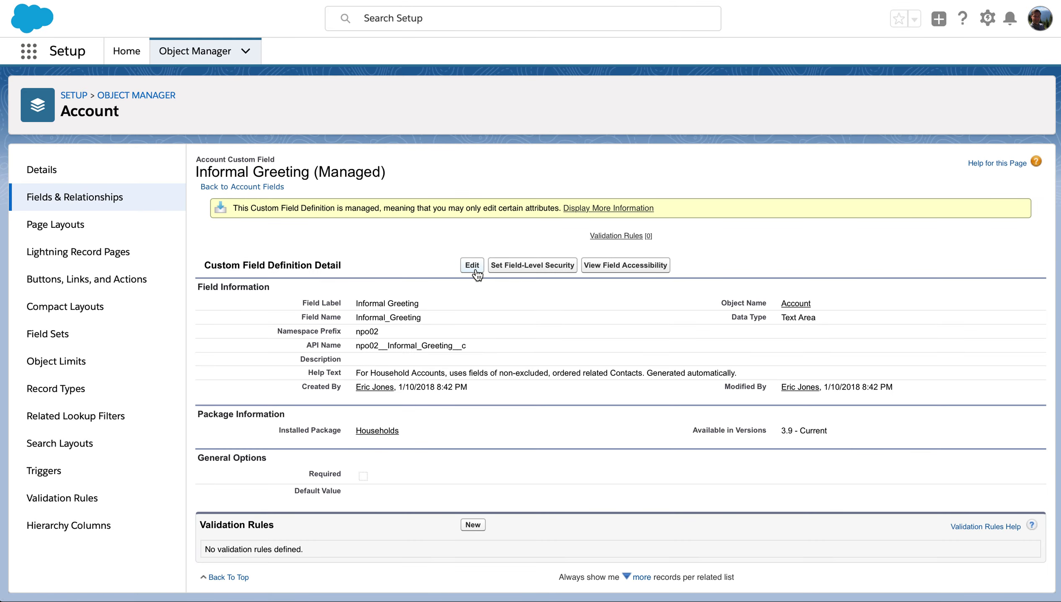
{"action": "left_click", "coordinate": [473, 265]}
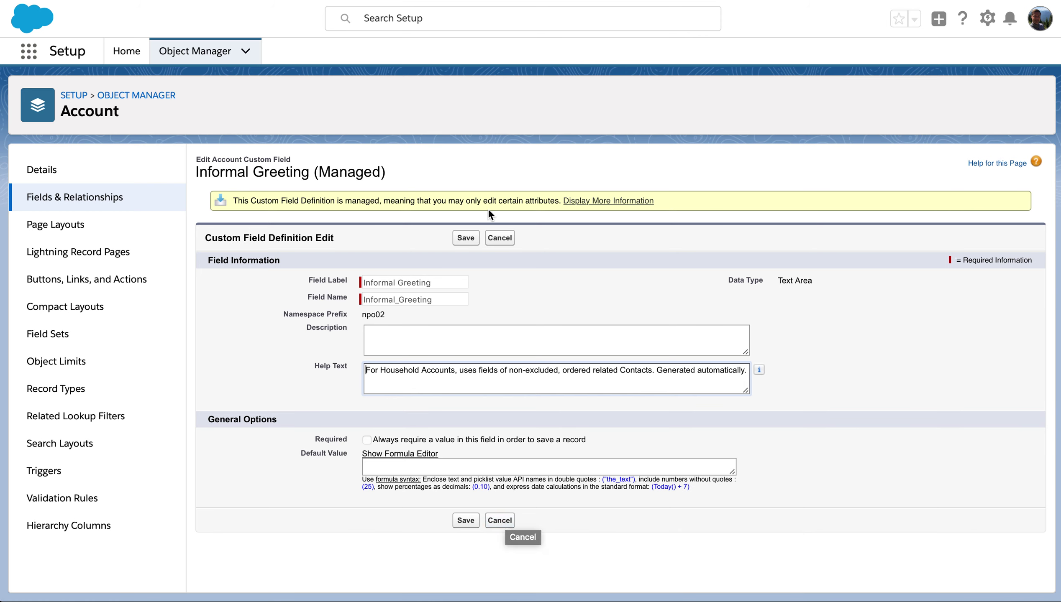
{"action": "left_click", "coordinate": [503, 519]}
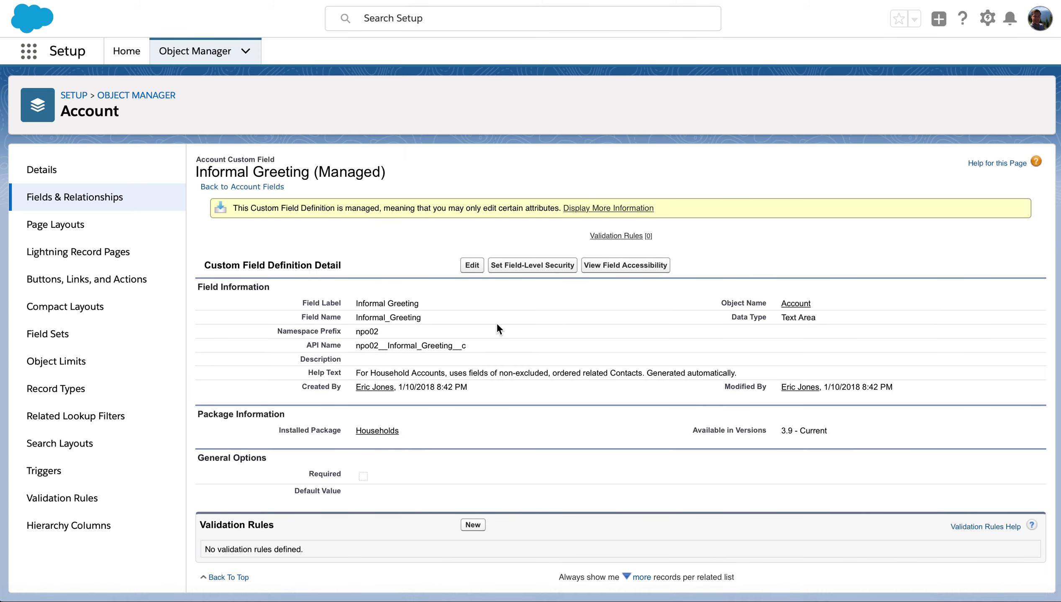
Step: Start a new Checkbox custom field on Account, unchecked by default, with both its label and its field name set to test
{"action": "left_click", "coordinate": [73, 203]}
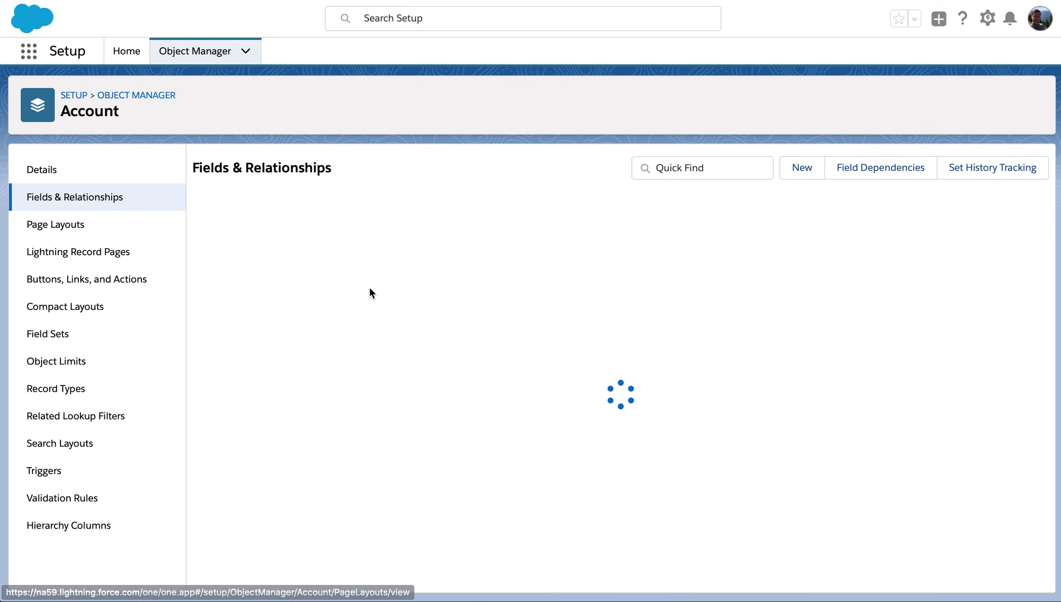
{"action": "left_click", "coordinate": [802, 171]}
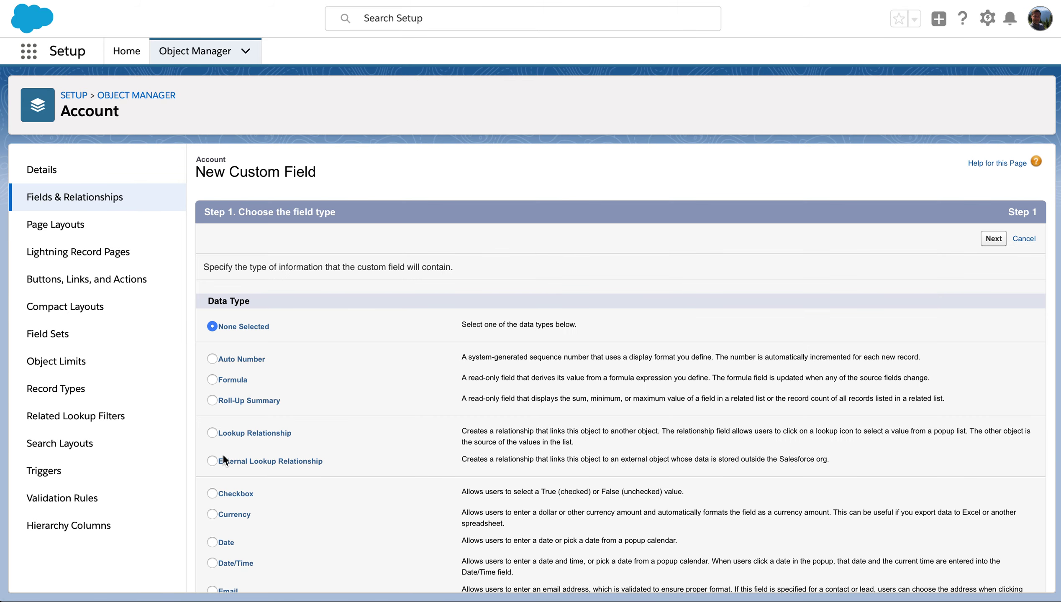
{"action": "left_click", "coordinate": [237, 493]}
{"action": "left_click", "coordinate": [989, 236]}
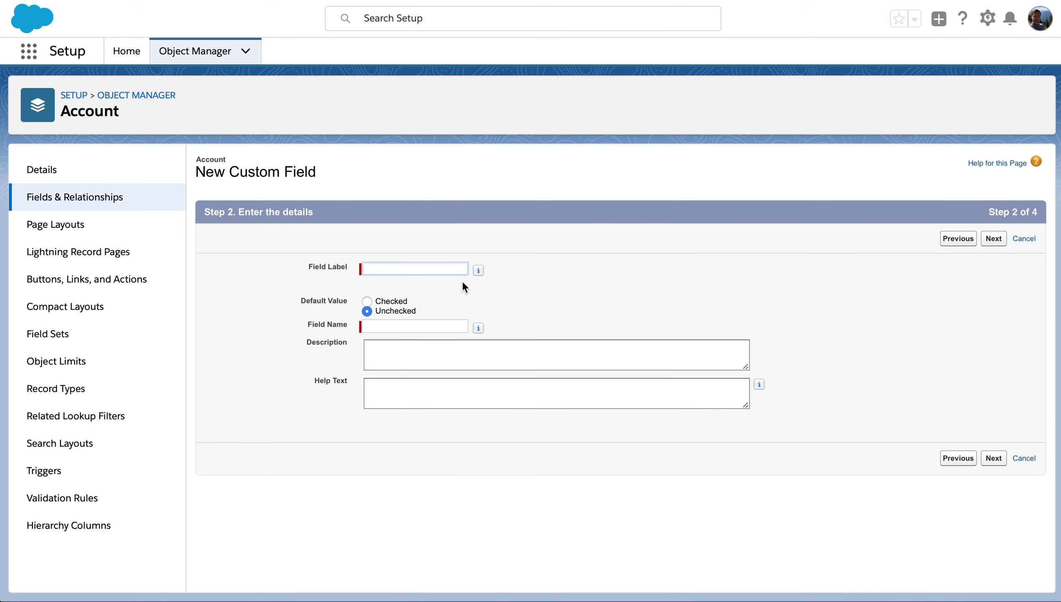
{"action": "left_click", "coordinate": [397, 269]}
{"action": "type", "text": "test"}
{"action": "left_click", "coordinate": [411, 325]}
{"action": "type", "text": "test"}
{"action": "key", "text": "BackSpace"}
{"action": "key", "text": "BackSpace"}
{"action": "key", "text": "BackSpace"}
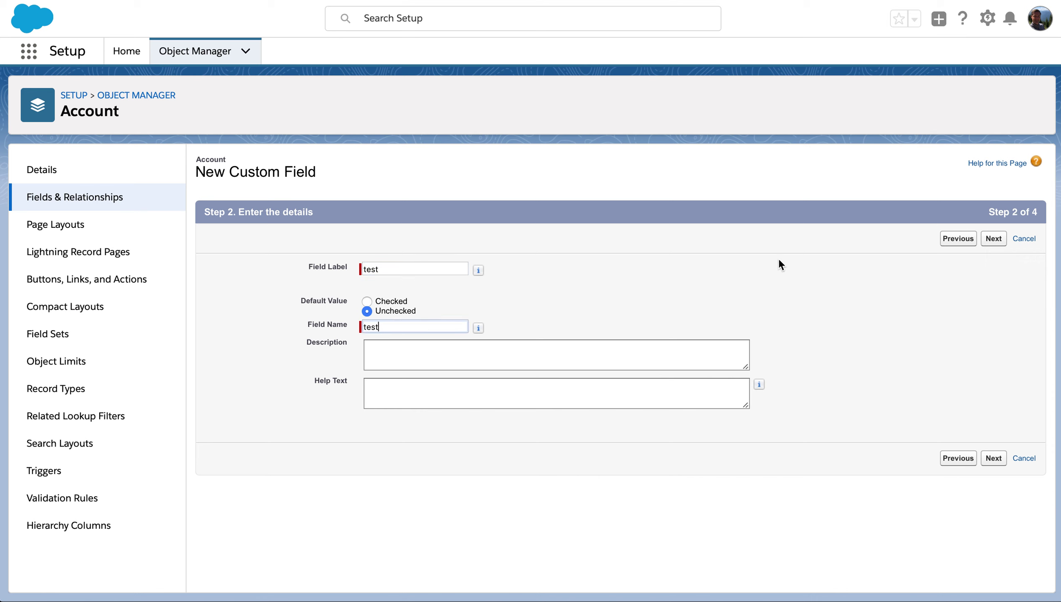
Step: Review the field-level security and page layout options for the test checkbox field, leaving the field creation without saving
{"action": "left_click", "coordinate": [990, 232]}
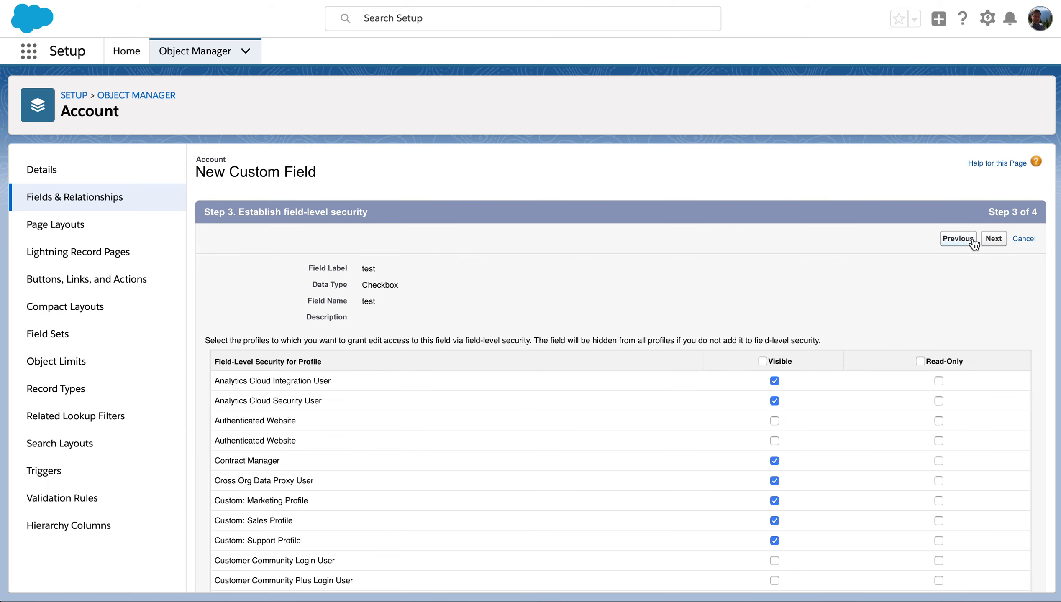
{"action": "left_click", "coordinate": [991, 239]}
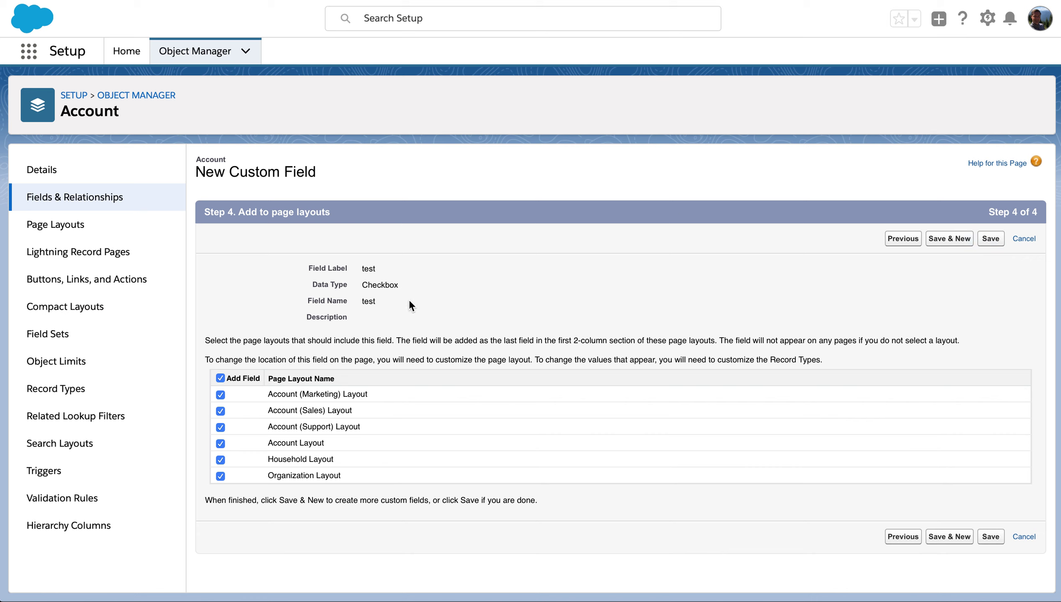
{"action": "left_click", "coordinate": [93, 197]}
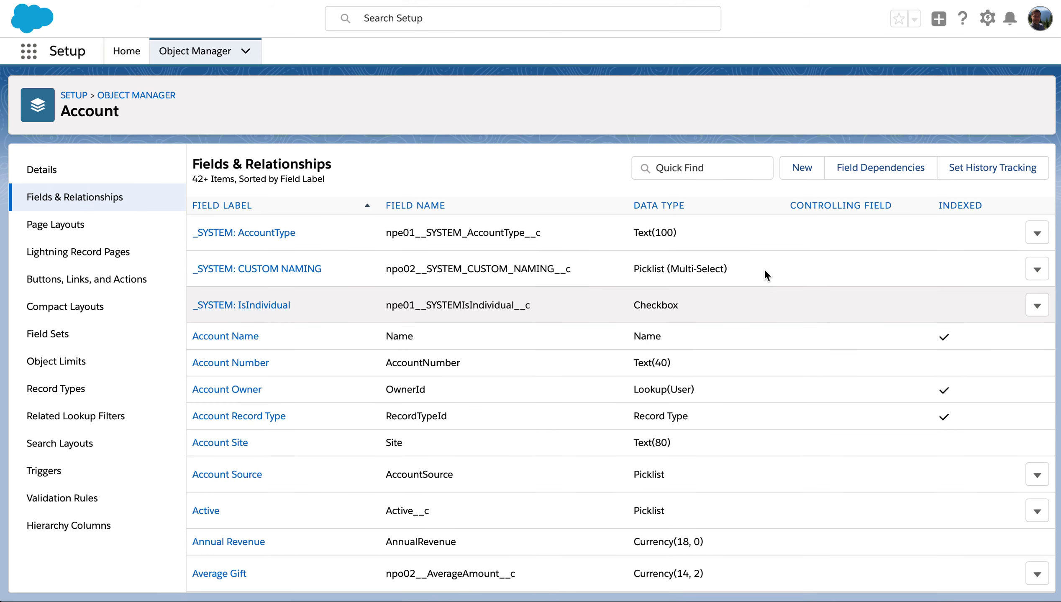
Step: Start another custom field on the Account object with the Phone data type
{"action": "left_click", "coordinate": [801, 168]}
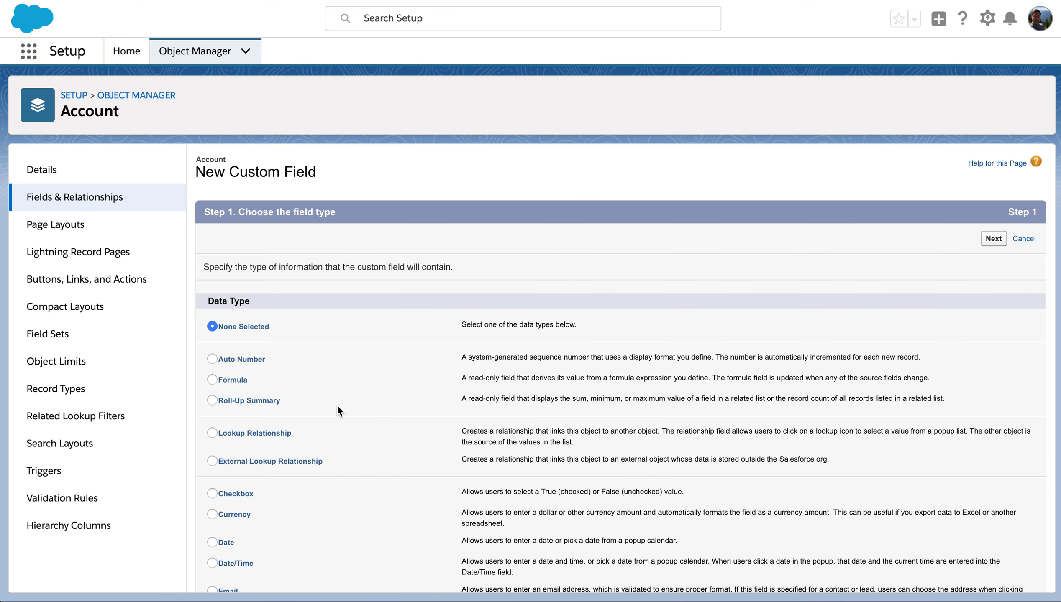
{"action": "scroll", "coordinate": [338, 407], "scroll_direction": "down", "scroll_amount": 5}
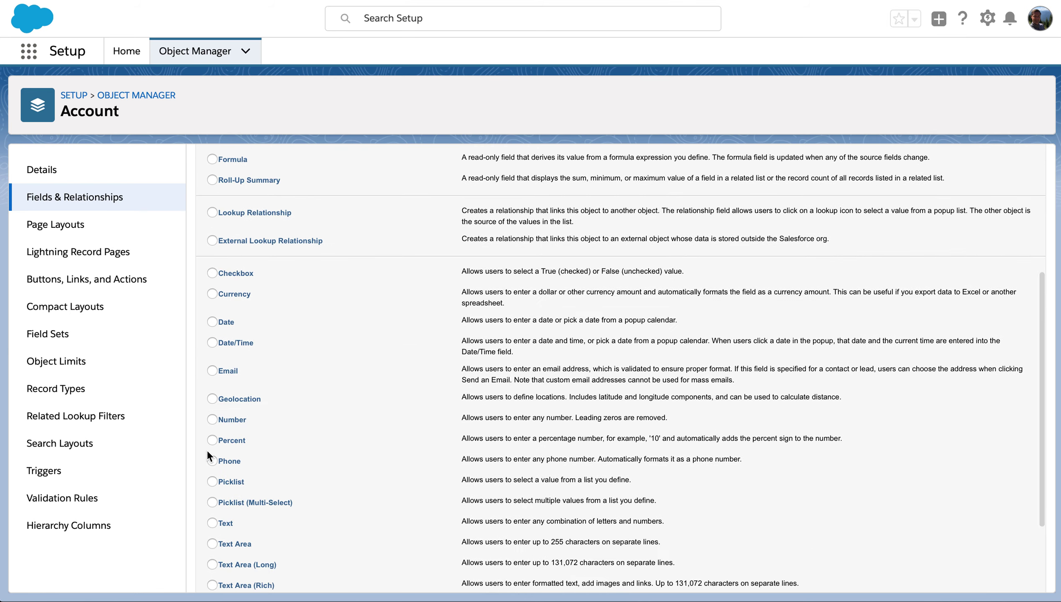
{"action": "left_click", "coordinate": [213, 461]}
{"action": "scroll", "coordinate": [279, 458], "scroll_direction": "up", "scroll_amount": 5}
{"action": "left_click", "coordinate": [994, 239]}
Step: Label the new phone field Org Phone Number, try its always-required option and cancel the field's creation
{"action": "type", "text": "f"}
{"action": "key", "text": "BackSpace"}
{"action": "type", "text": "Org Phone nU"}
{"action": "key", "text": "BackSpace"}
{"action": "key", "text": "BackSpace"}
{"action": "type", "text": "Number"}
{"action": "key", "text": "Tab"}
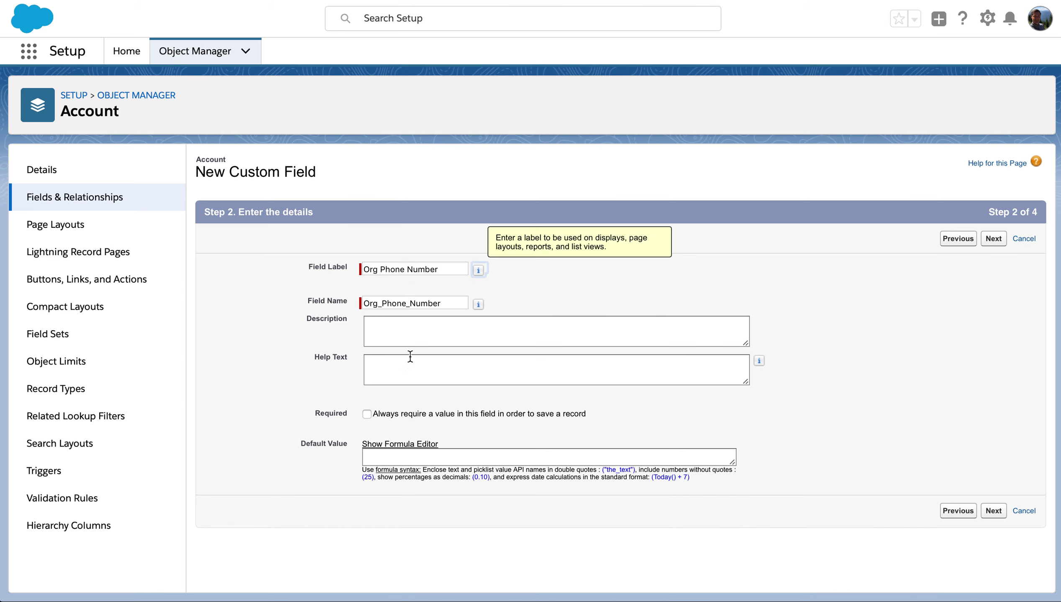
{"action": "left_click", "coordinate": [367, 415]}
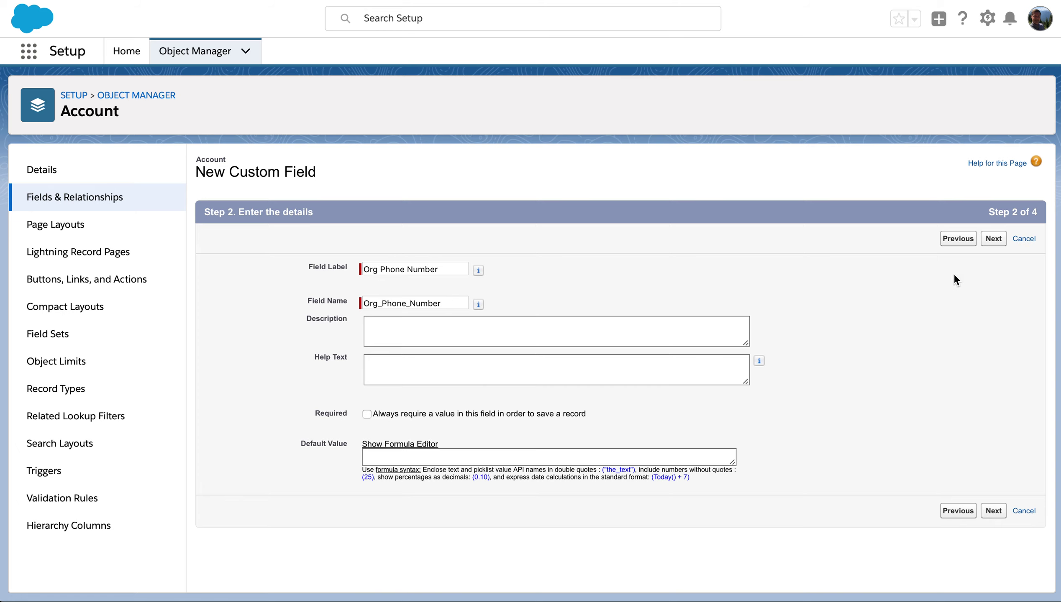
{"action": "left_click", "coordinate": [1026, 239]}
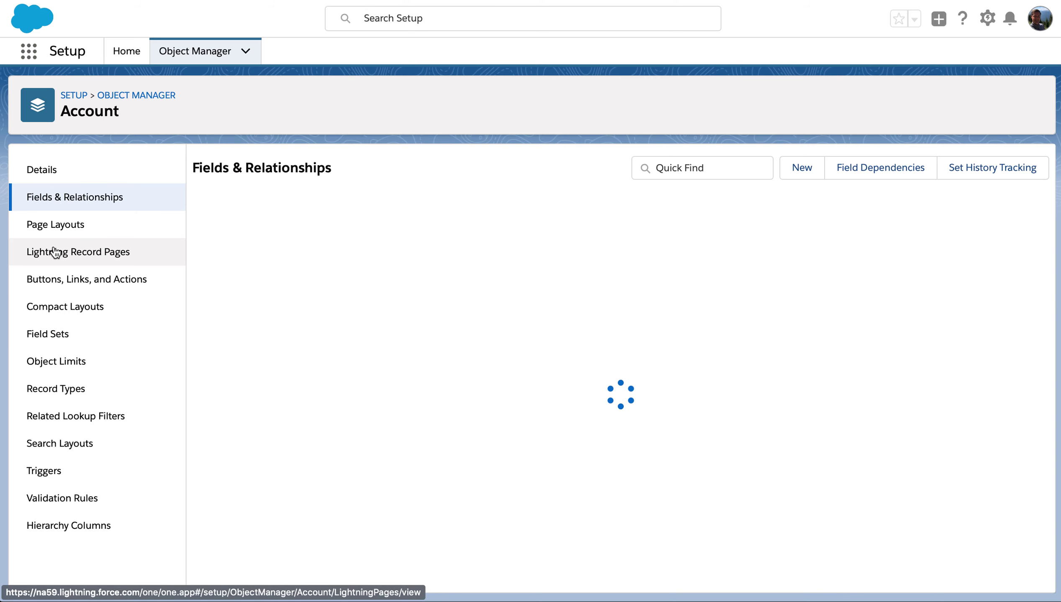
Step: Open the Organization Layout and make its Description field required
{"action": "left_click", "coordinate": [56, 228]}
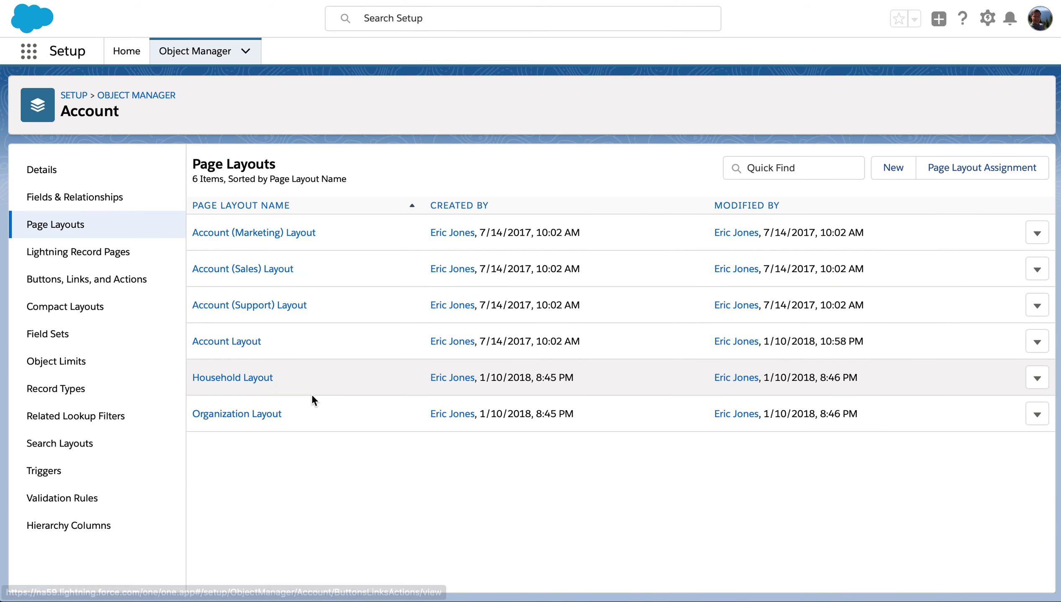
{"action": "left_click", "coordinate": [236, 415]}
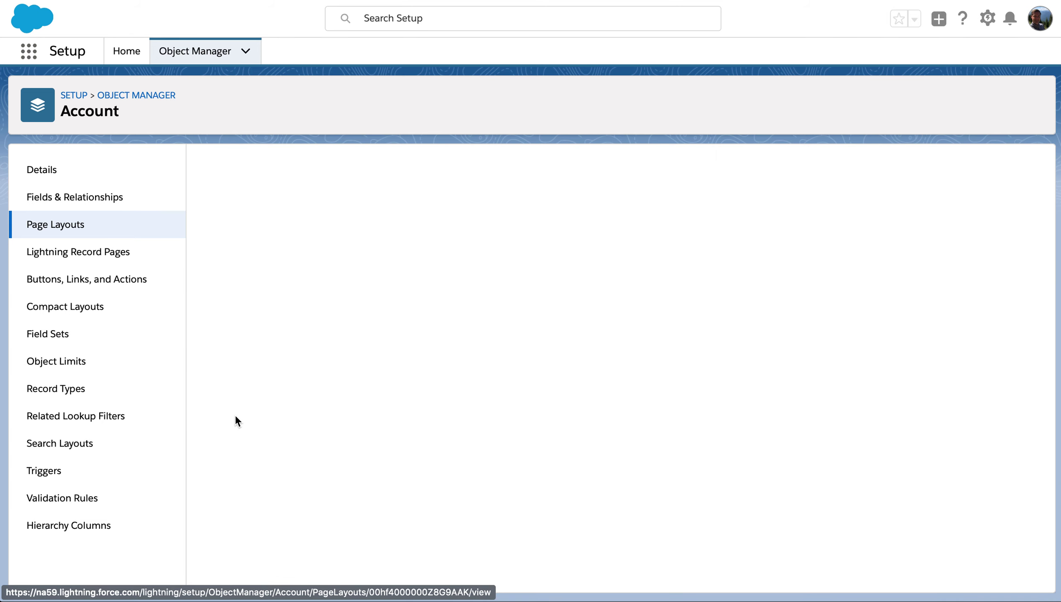
{"action": "scroll", "coordinate": [340, 451], "scroll_direction": "down", "scroll_amount": 5}
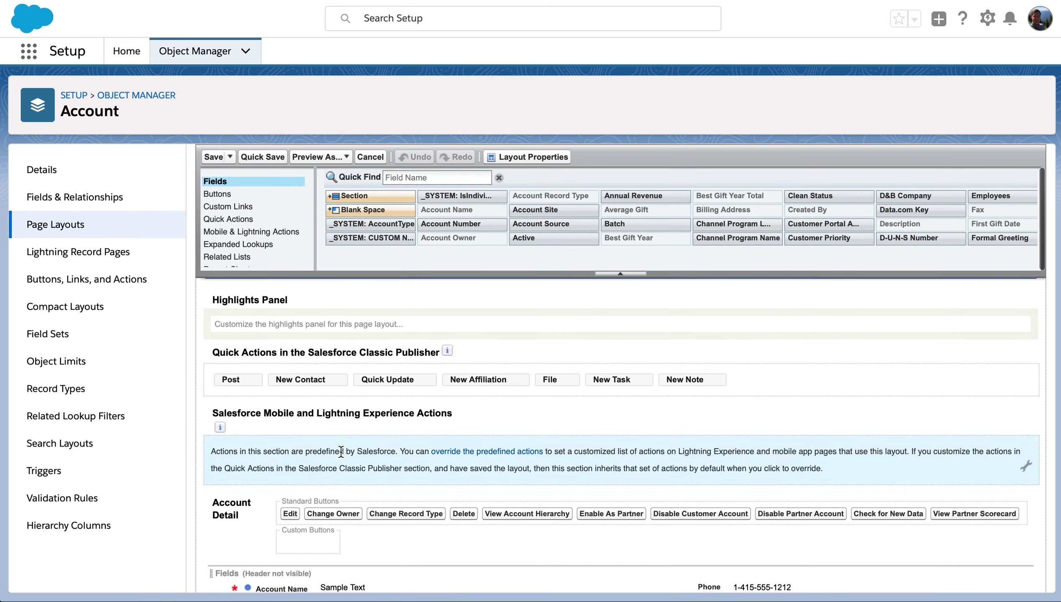
{"action": "scroll", "coordinate": [577, 452], "scroll_direction": "down", "scroll_amount": 4}
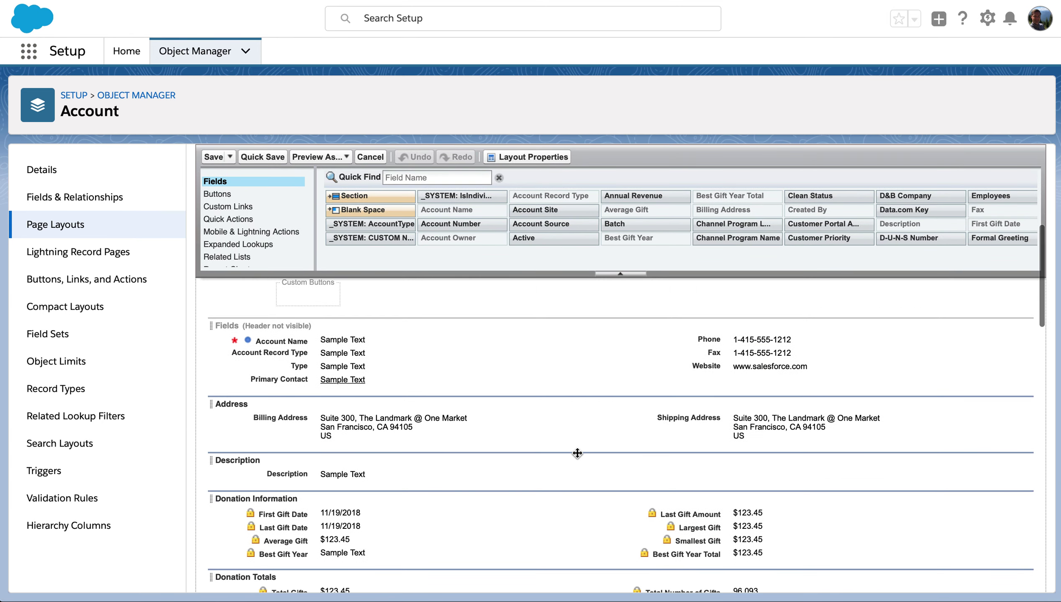
{"action": "left_click", "coordinate": [383, 474]}
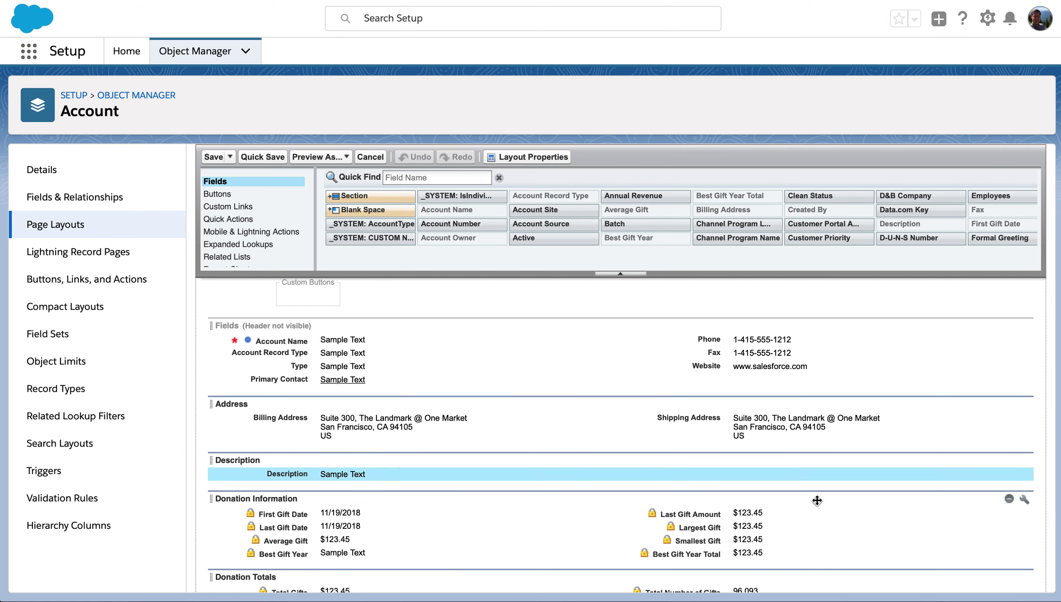
{"action": "left_click", "coordinate": [1022, 473]}
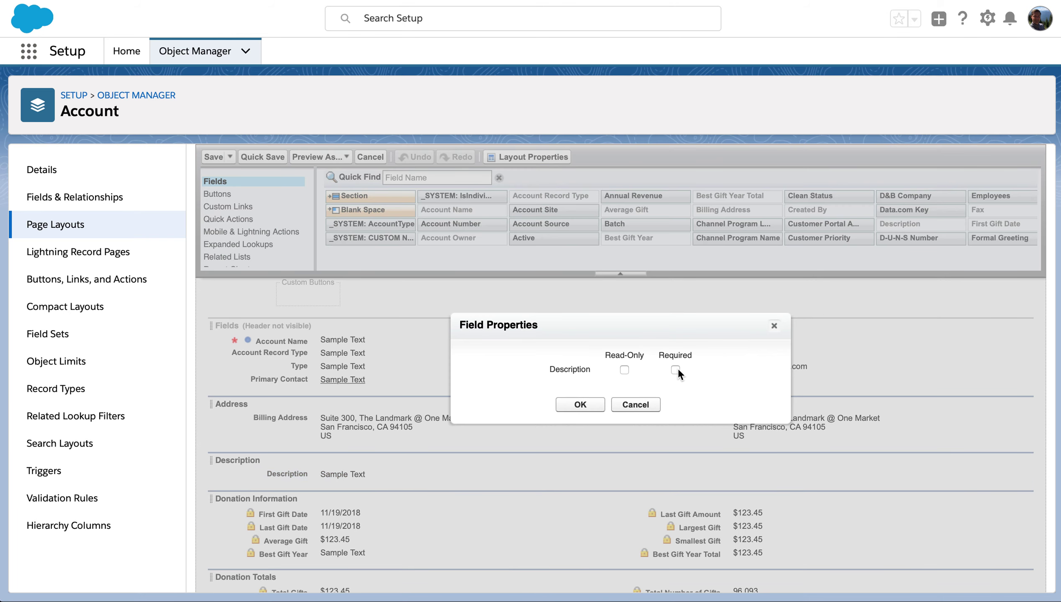
{"action": "left_click", "coordinate": [586, 404]}
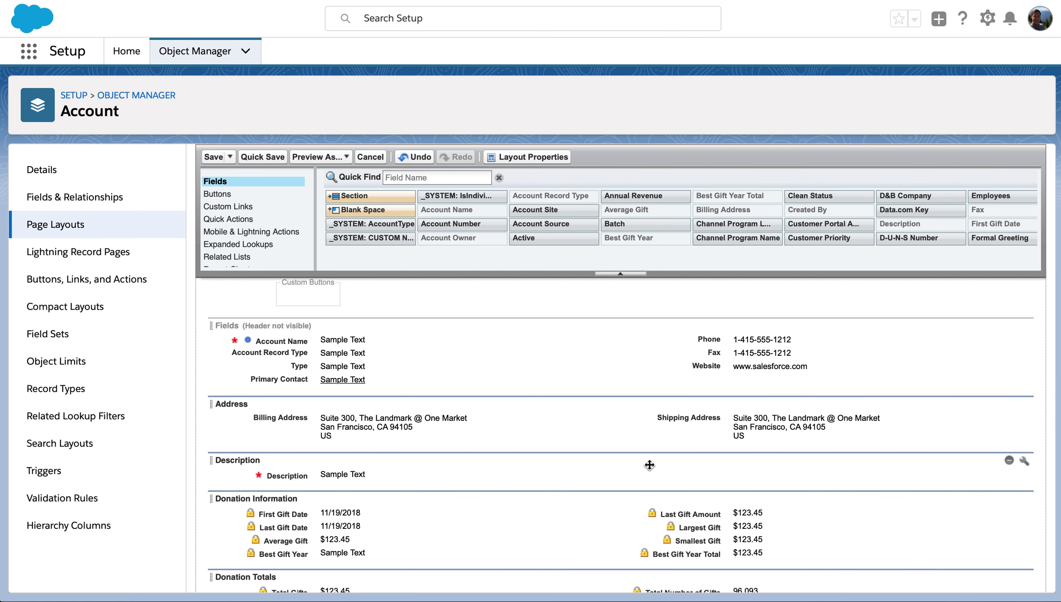
Step: Remove the Required setting from the Description field in the Organization Layout
{"action": "left_click", "coordinate": [1025, 475]}
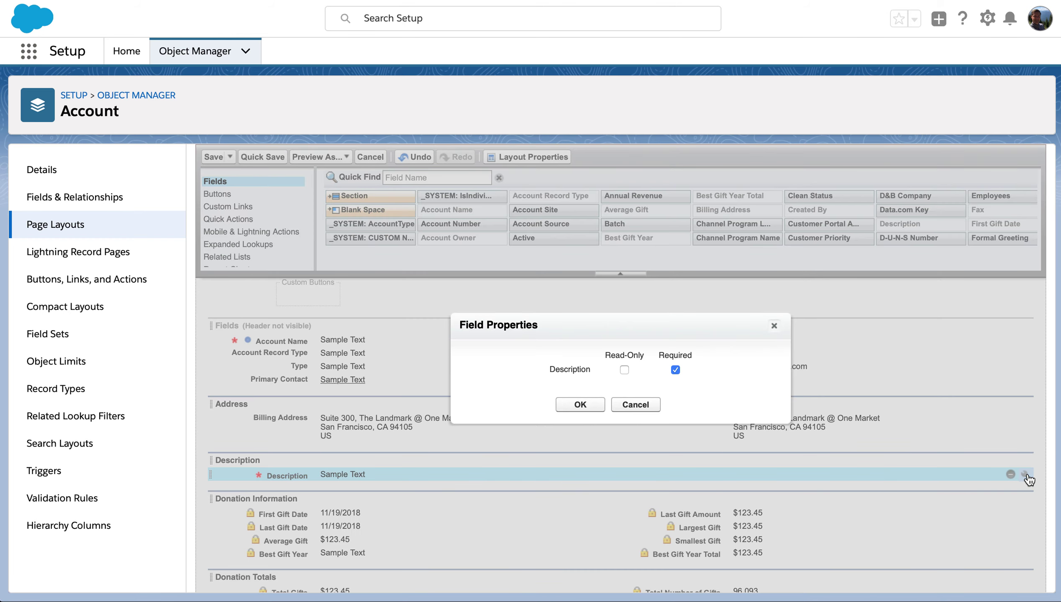
{"action": "left_click", "coordinate": [675, 371]}
{"action": "left_click", "coordinate": [580, 405]}
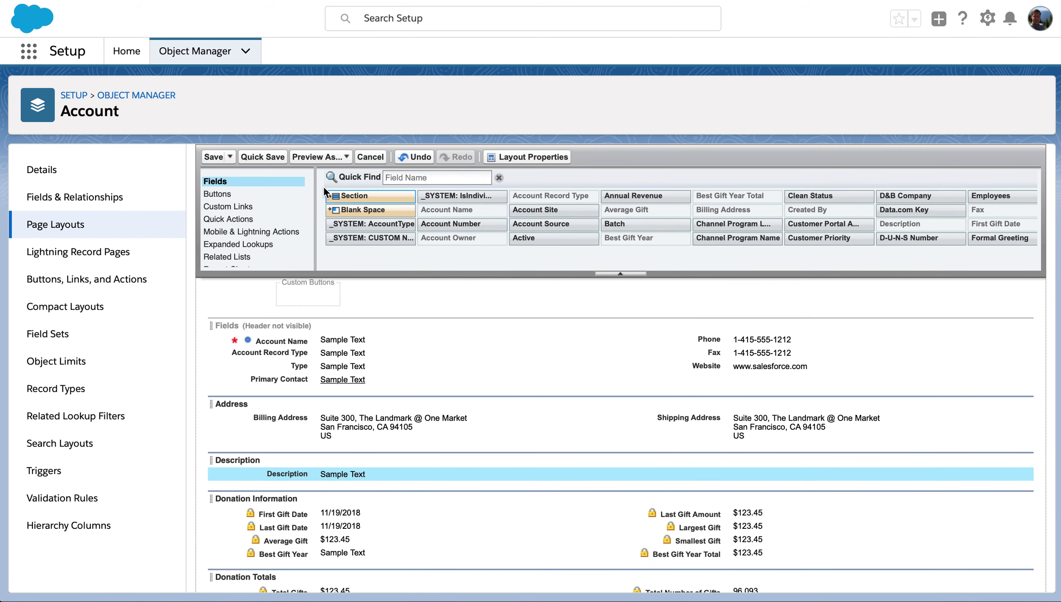
Step: Leave the layout editor without saving and open the Account page layout assignments for editing
{"action": "left_click", "coordinate": [46, 222]}
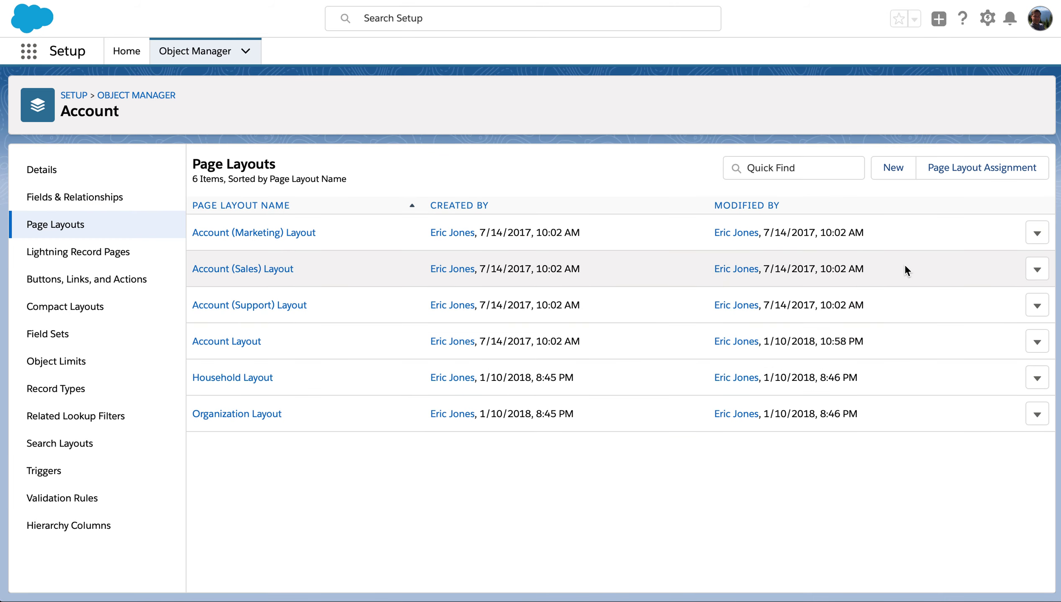
{"action": "left_click", "coordinate": [971, 171]}
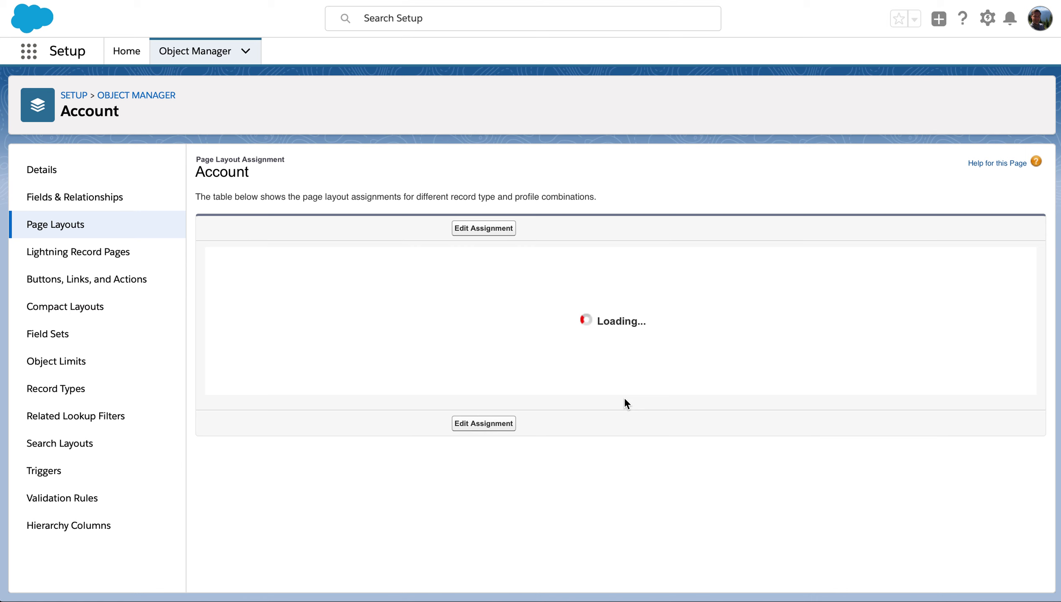
{"action": "left_click", "coordinate": [492, 231]}
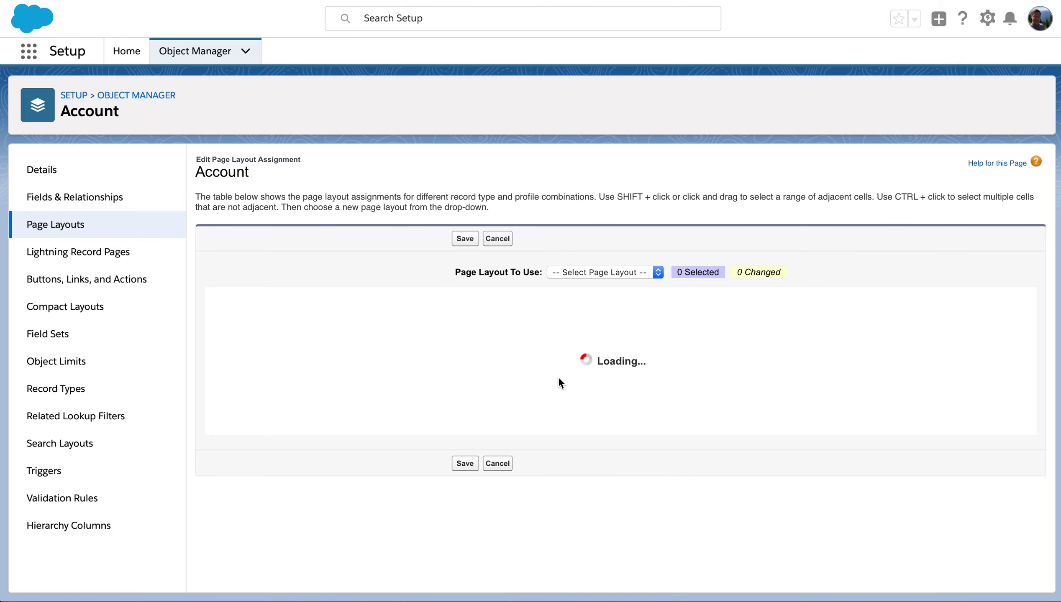
Step: Leave the assignments unchanged, view the Account fields list and open the Organization Layout for editing
{"action": "left_click", "coordinate": [74, 196]}
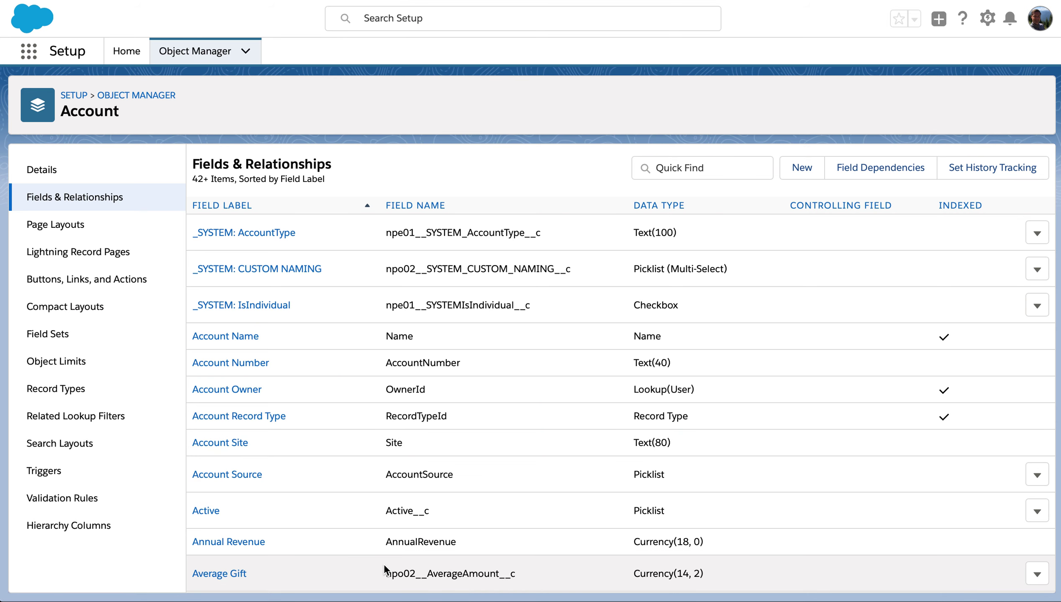
{"action": "left_click", "coordinate": [47, 224]}
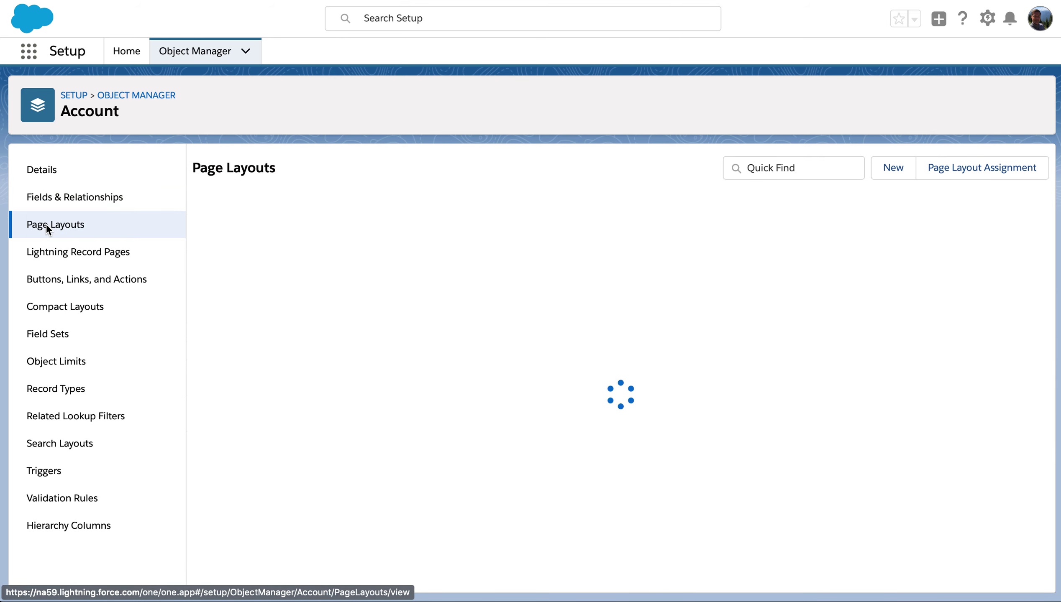
{"action": "left_click", "coordinate": [252, 415]}
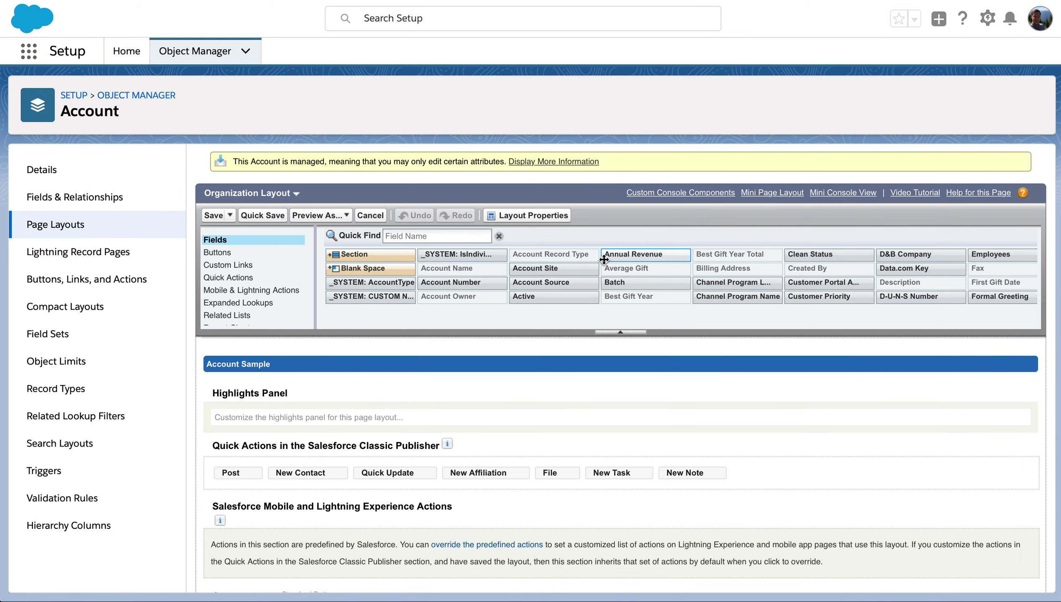
Step: Move the Description field below Primary Contact, return it to the Description section, and save the Organization Layout
{"action": "left_click_drag", "start_coordinate": [549, 268], "coordinate": [461, 509]}
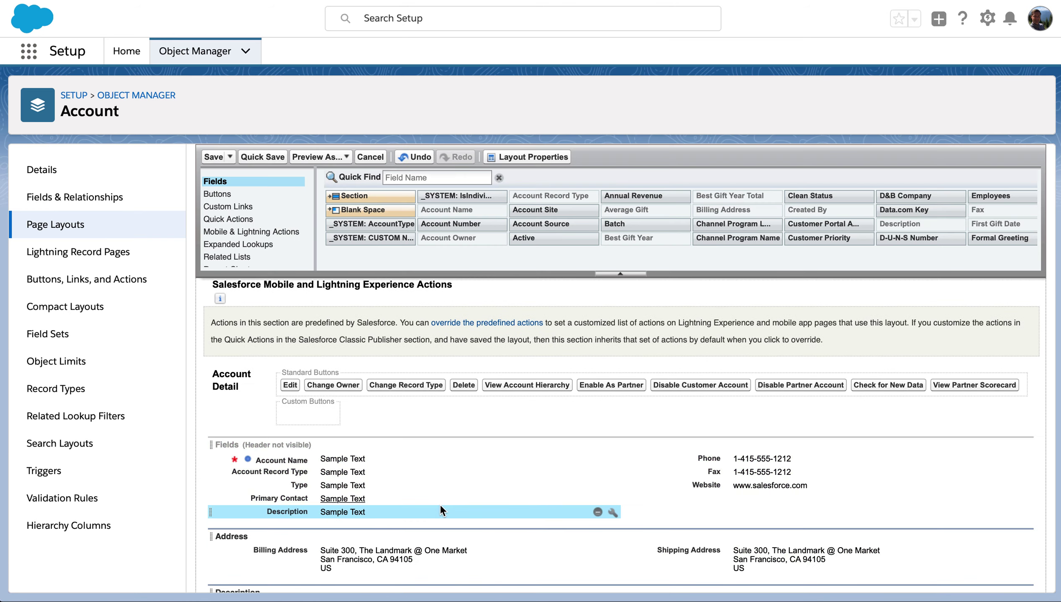
{"action": "scroll", "coordinate": [344, 510], "scroll_direction": "down", "scroll_amount": 2}
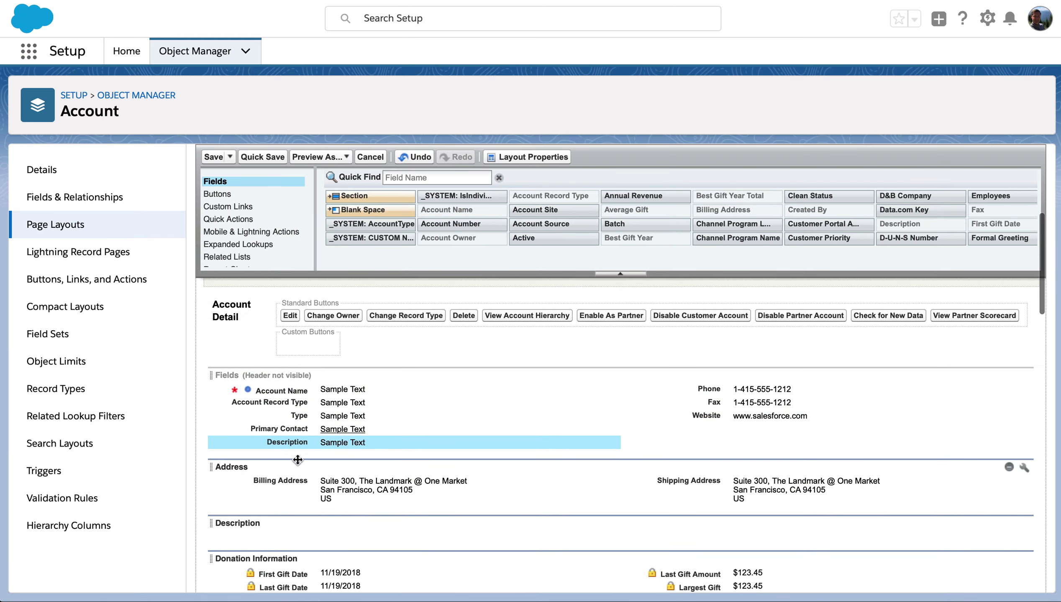
{"action": "left_click_drag", "start_coordinate": [343, 440], "coordinate": [340, 526]}
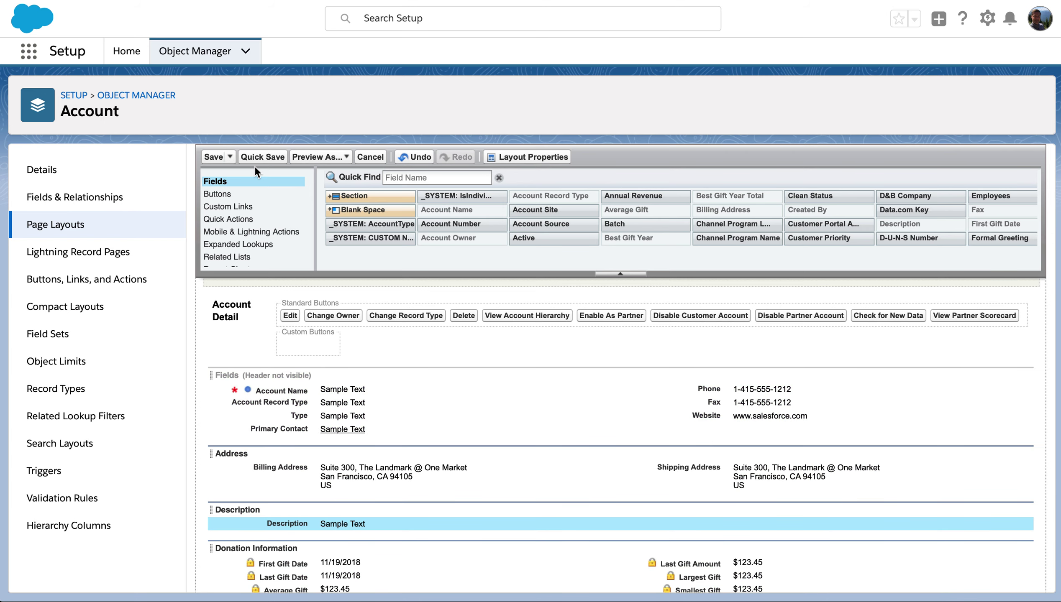
{"action": "left_click", "coordinate": [213, 157]}
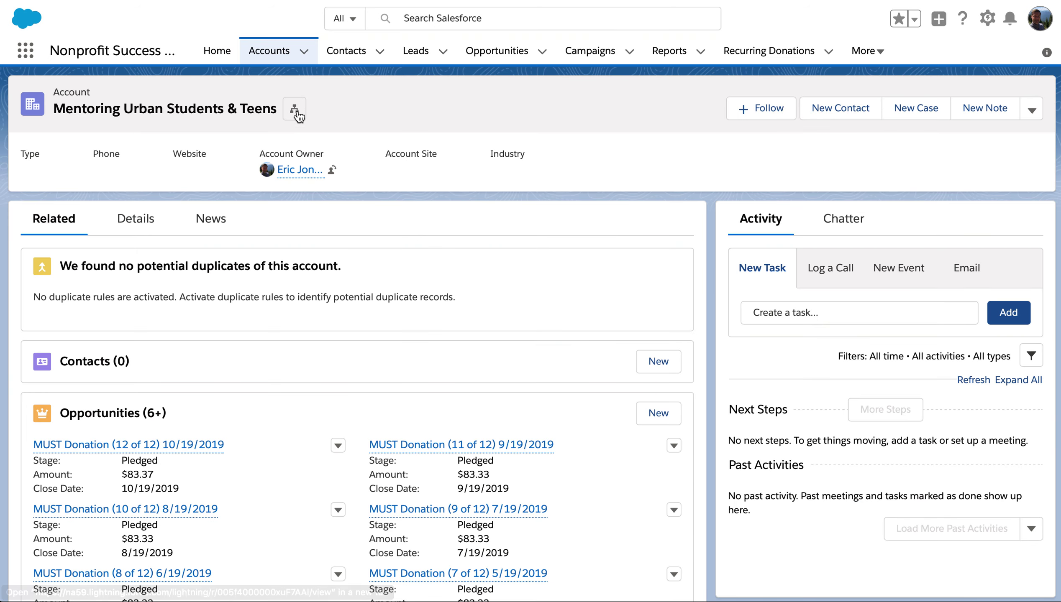
Step: Start a new account from the Nonprofit Success app using the Organization record type
{"action": "left_click", "coordinate": [305, 52]}
{"action": "left_click", "coordinate": [297, 85]}
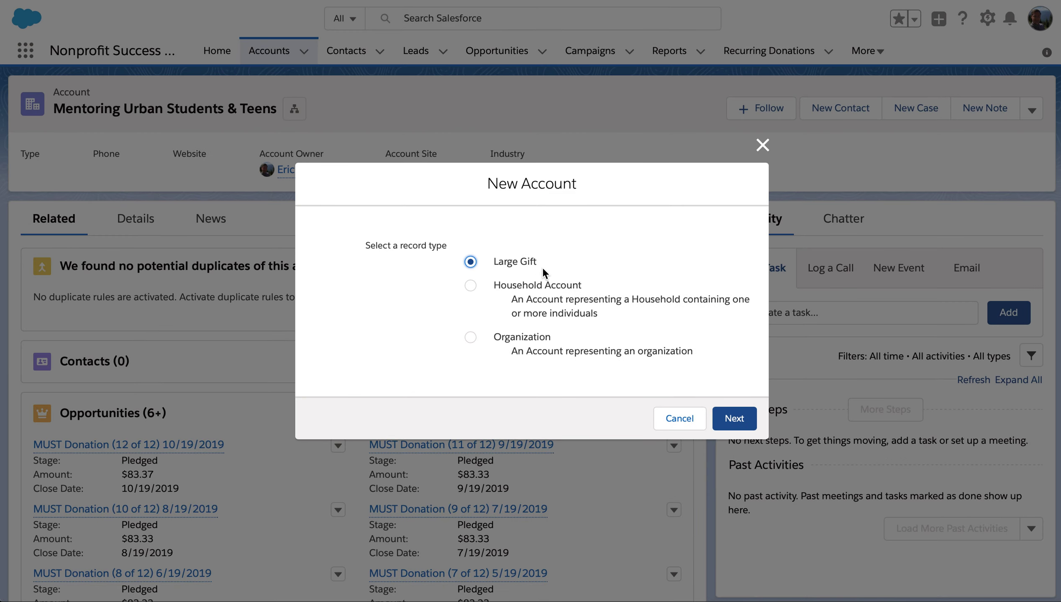
{"action": "left_click", "coordinate": [532, 342]}
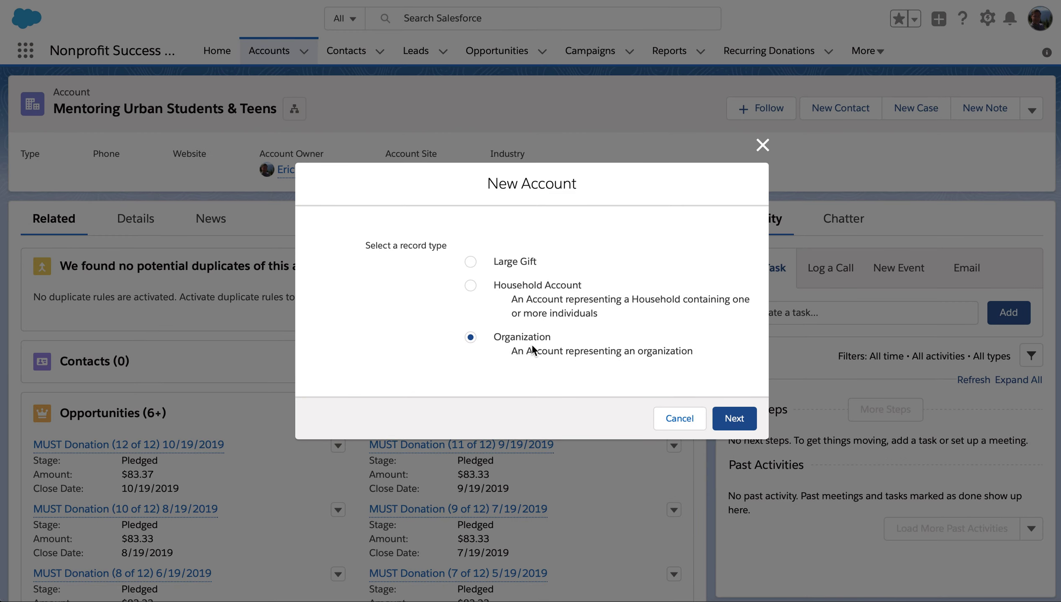
{"action": "left_click", "coordinate": [732, 419]}
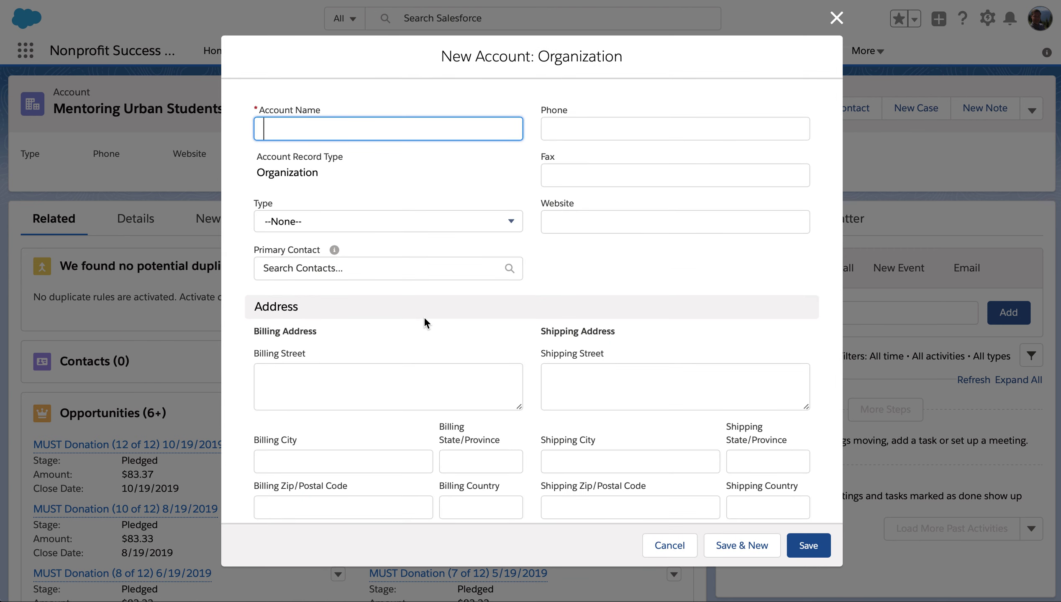
Step: Check the Description section of the new Organization account form and close the form without saving
{"action": "scroll", "coordinate": [424, 320], "scroll_direction": "down", "scroll_amount": 3}
{"action": "scroll", "coordinate": [422, 318], "scroll_direction": "down", "scroll_amount": 5}
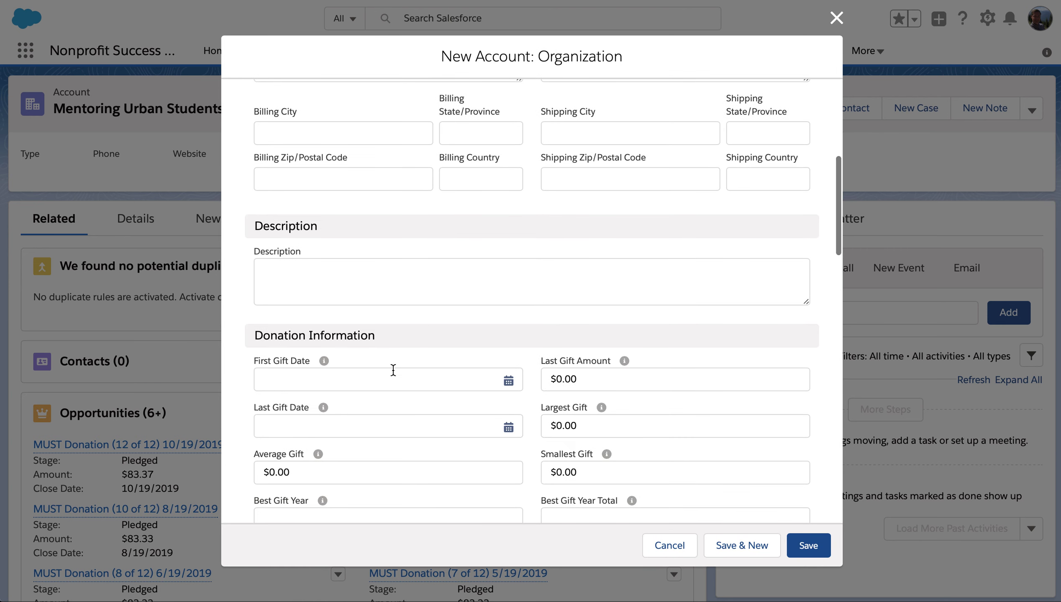
{"action": "left_click", "coordinate": [376, 282]}
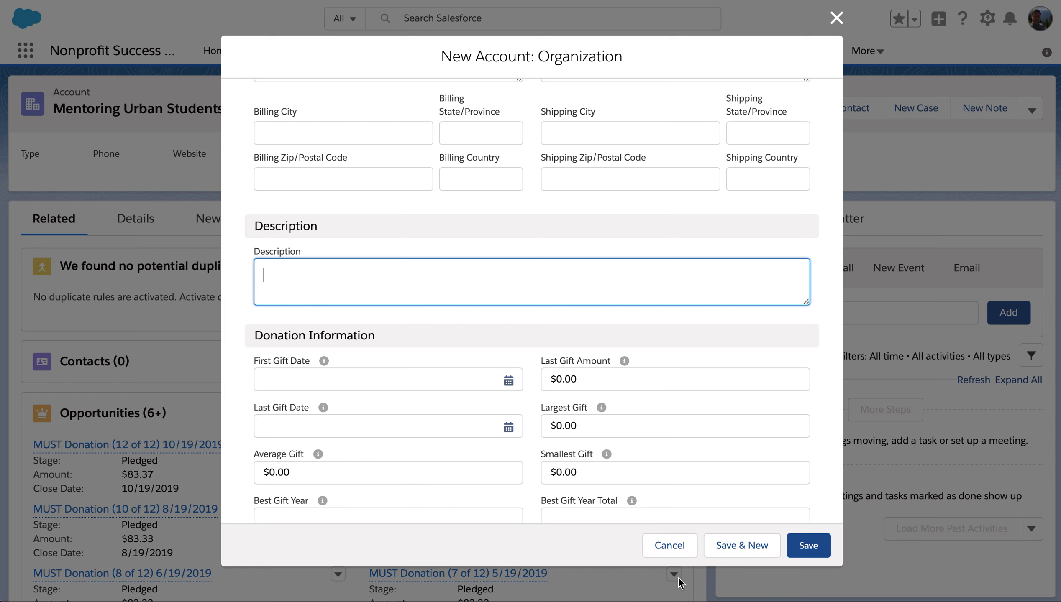
{"action": "left_click", "coordinate": [837, 19]}
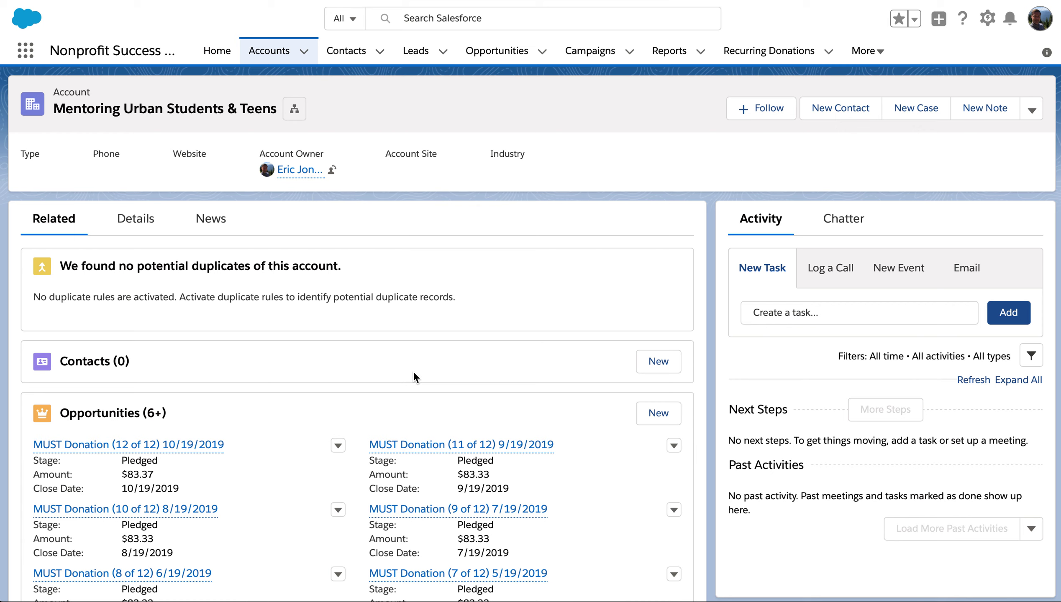
Step: Open the Account Record Page in Lightning App Builder and inspect the Record Detail component under Details
{"action": "left_click", "coordinate": [987, 18]}
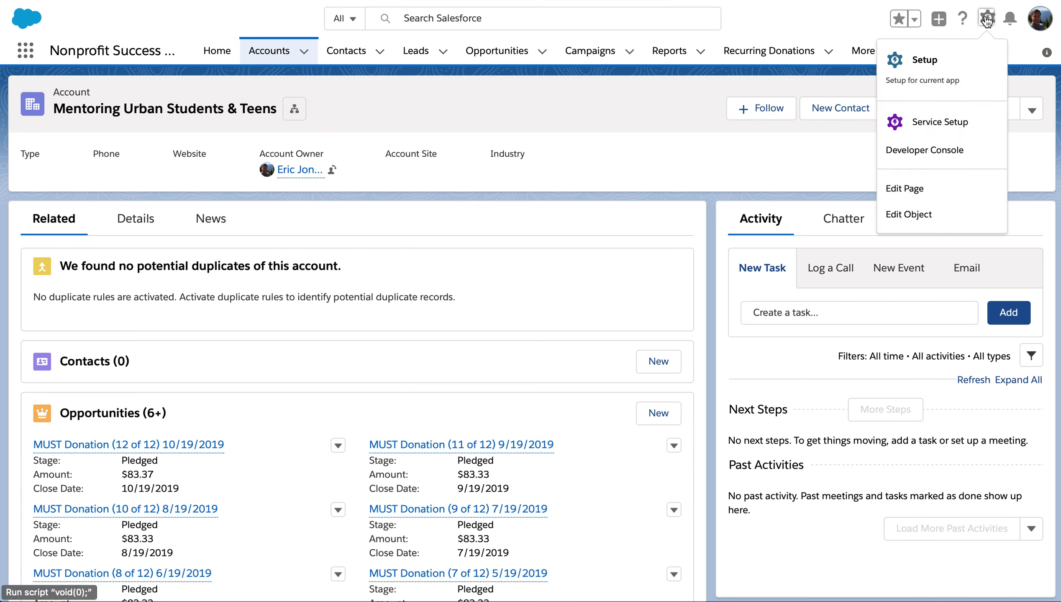
{"action": "left_click", "coordinate": [897, 189]}
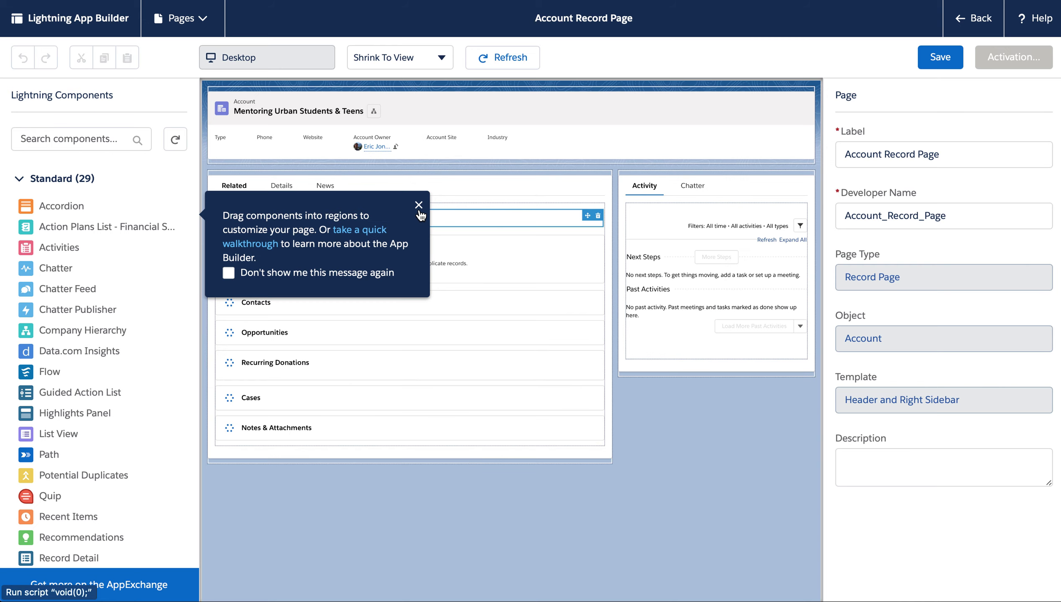
{"action": "left_click", "coordinate": [419, 205]}
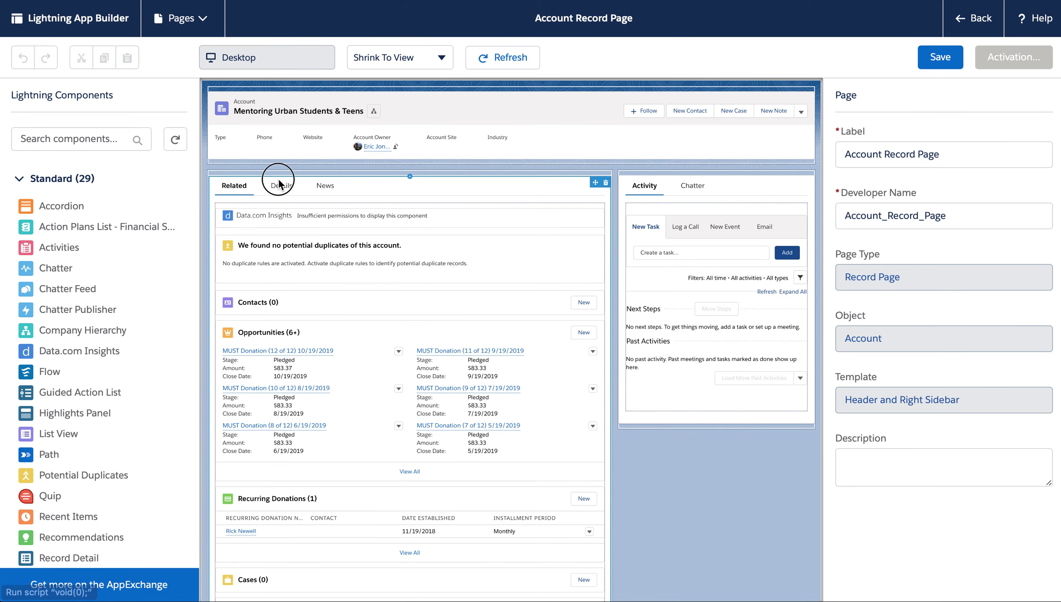
{"action": "left_click", "coordinate": [279, 184]}
{"action": "left_click", "coordinate": [281, 100]}
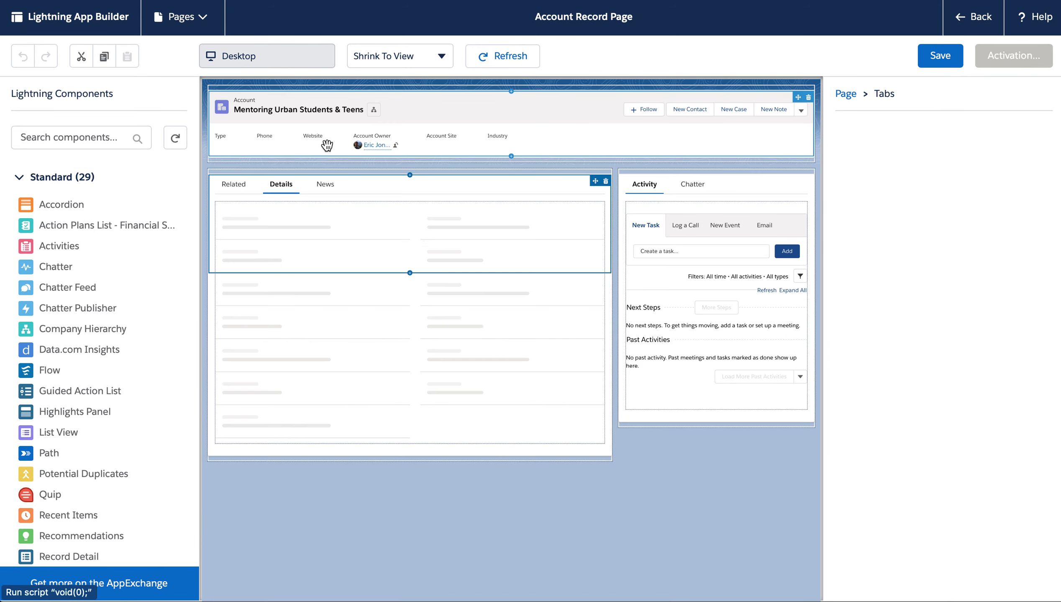
{"action": "left_click", "coordinate": [420, 281]}
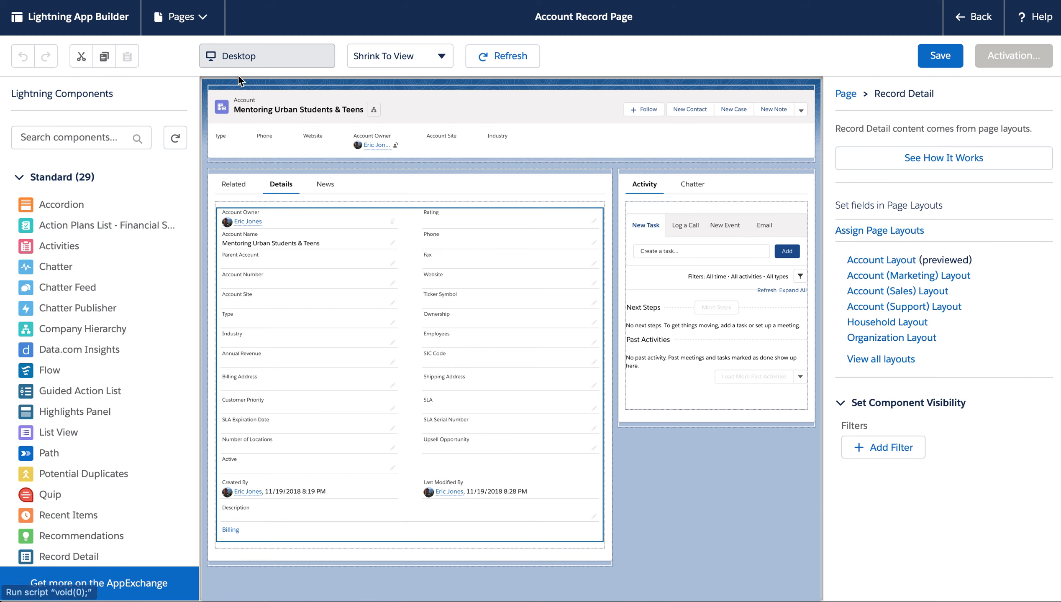
Step: Leave Lightning App Builder without saving and look over the Mentoring Urban Students & Teens account record
{"action": "left_click", "coordinate": [976, 17]}
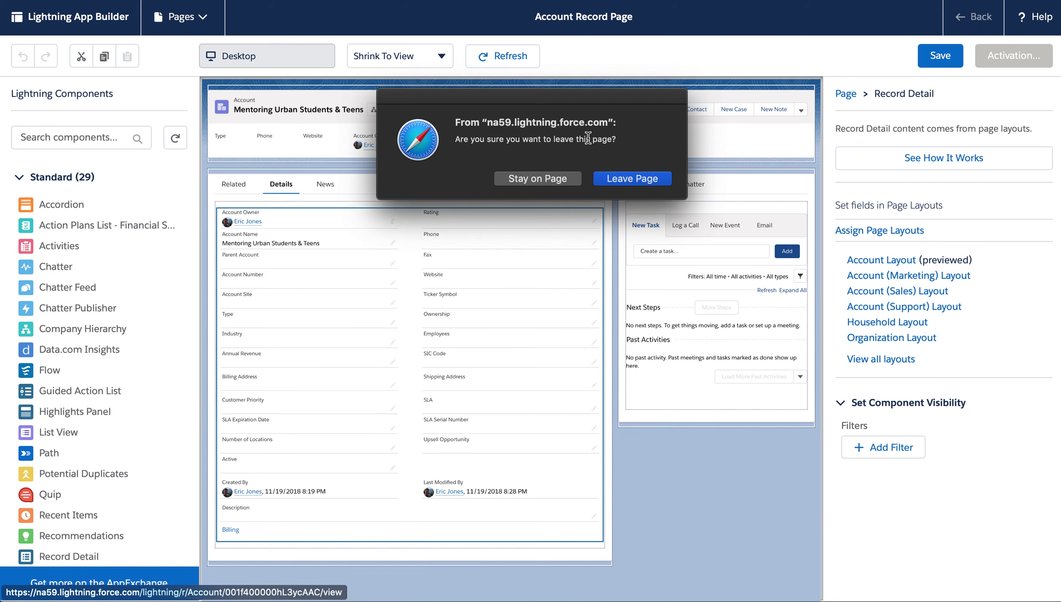
{"action": "left_click", "coordinate": [632, 179]}
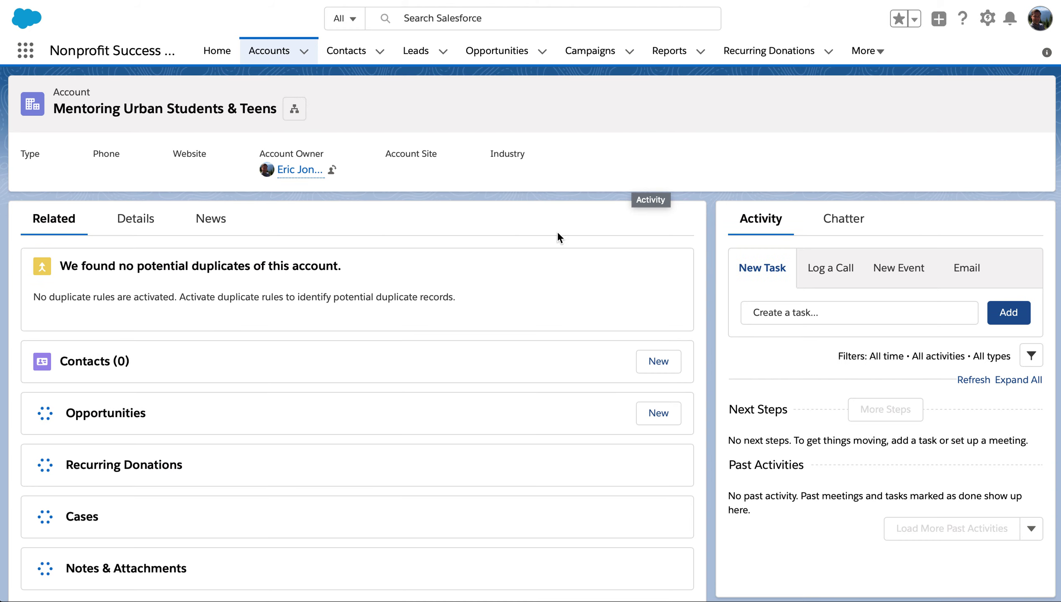
{"action": "scroll", "coordinate": [418, 365], "scroll_direction": "down", "scroll_amount": 2}
{"action": "scroll", "coordinate": [417, 370], "scroll_direction": "up", "scroll_amount": 2}
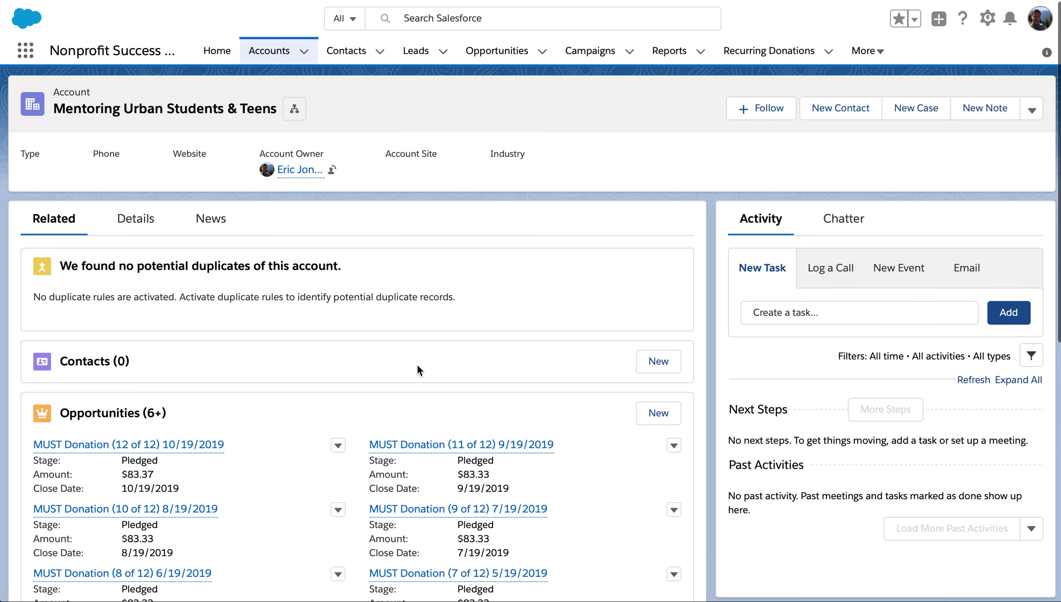